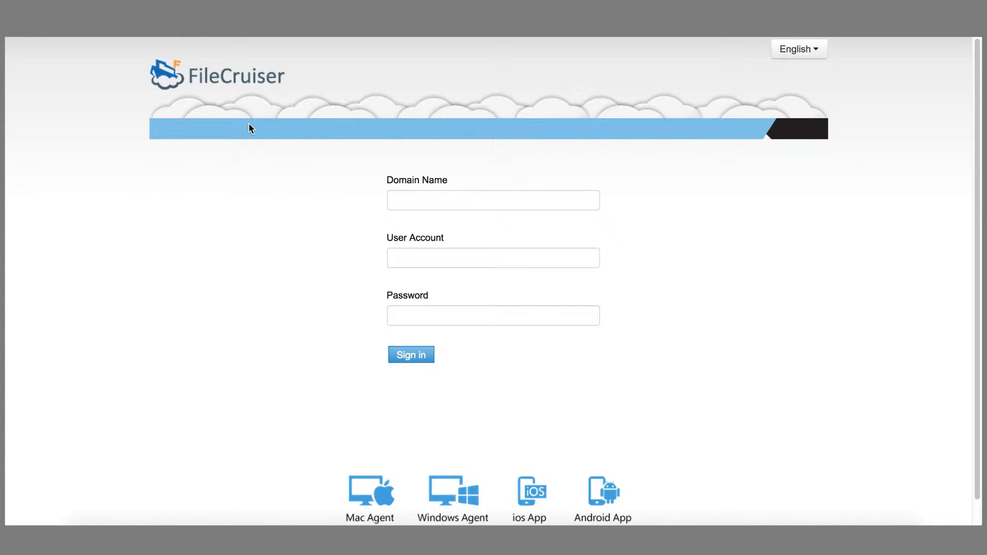
Step: Sign in in English with domain 'promise', the demo user account and its password, and dismiss the save-password bar
left_click(809, 56)
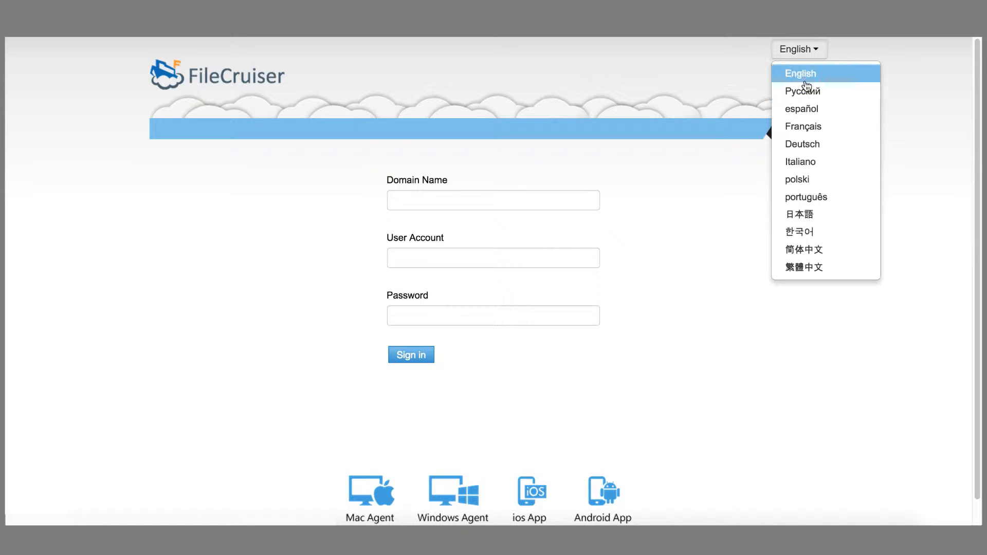
left_click(742, 136)
left_click(571, 196)
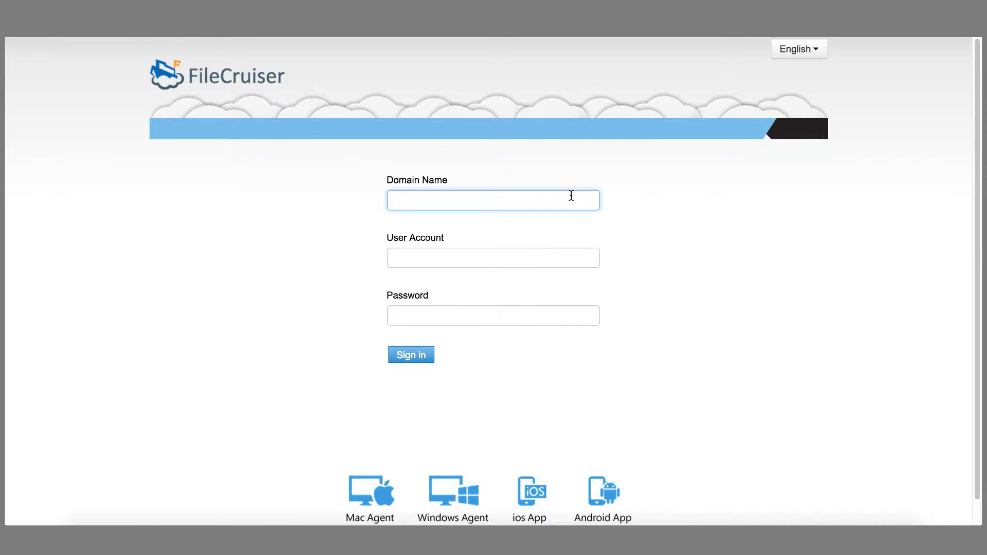
type("promise")
left_click(575, 256)
type("demo")
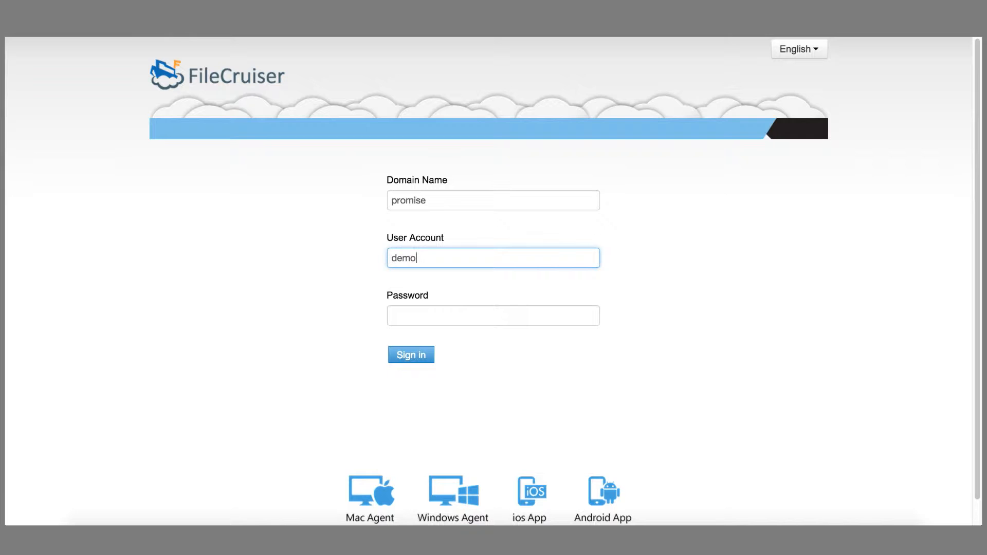
left_click(586, 311)
type("demo123")
left_click(418, 355)
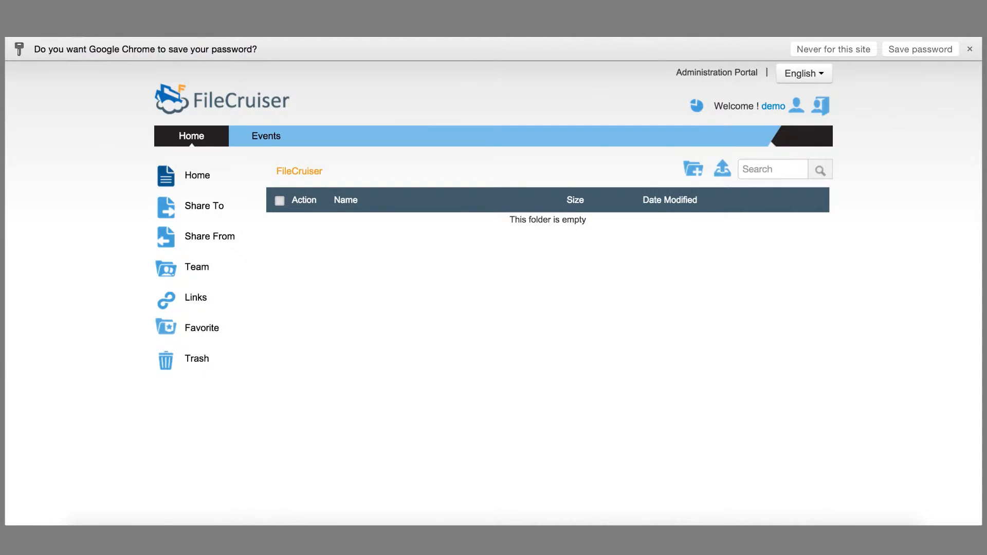
left_click(969, 49)
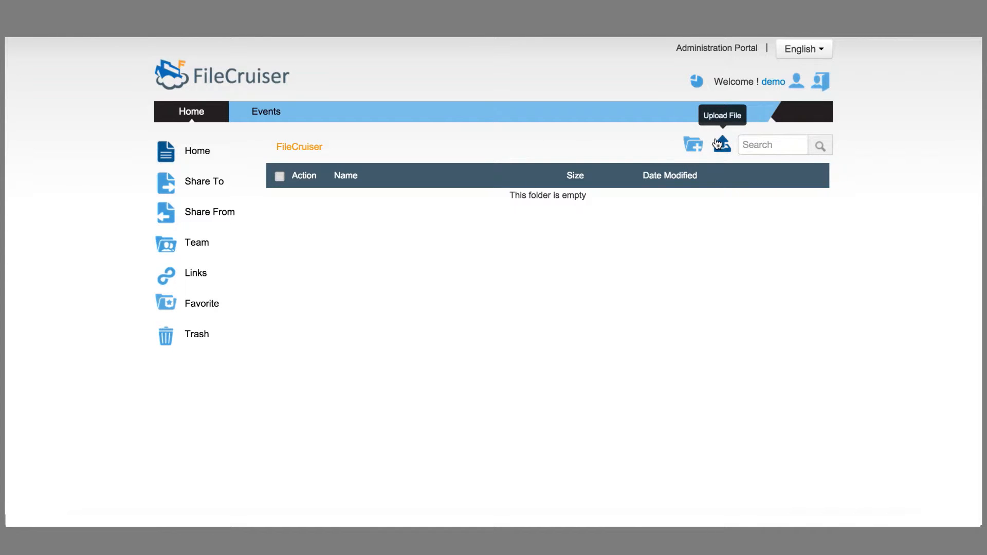
left_click(722, 145)
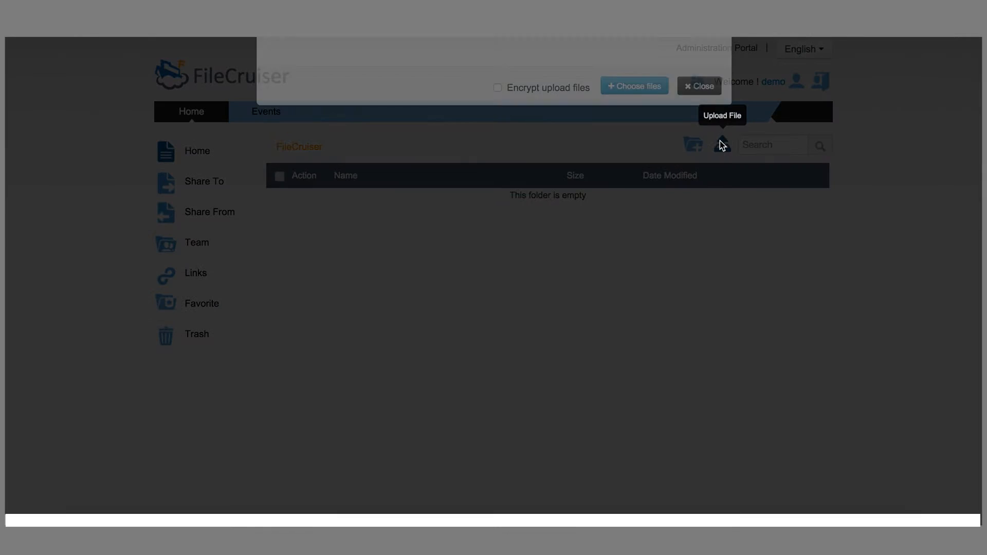
left_click(652, 177)
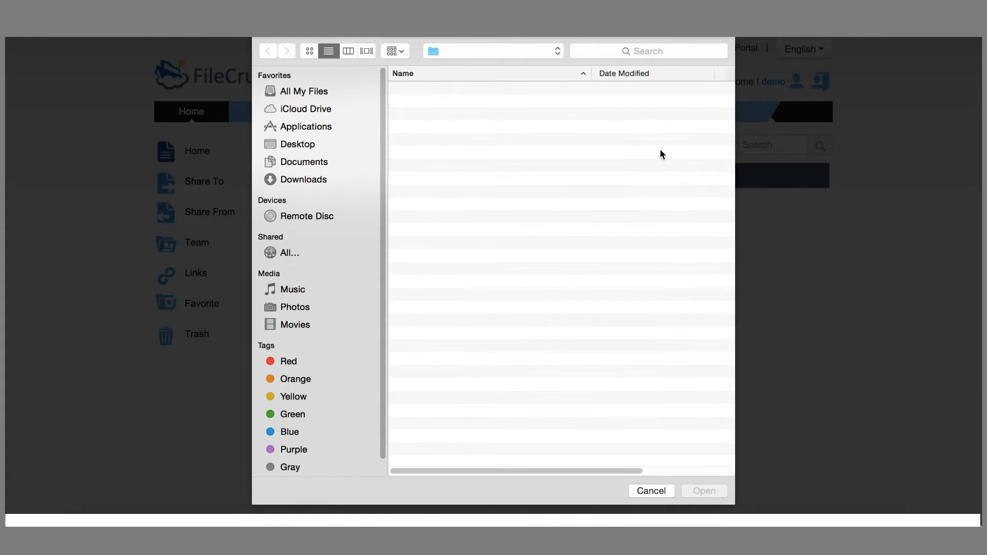
left_click(319, 180)
double_click(457, 91)
left_click(469, 92)
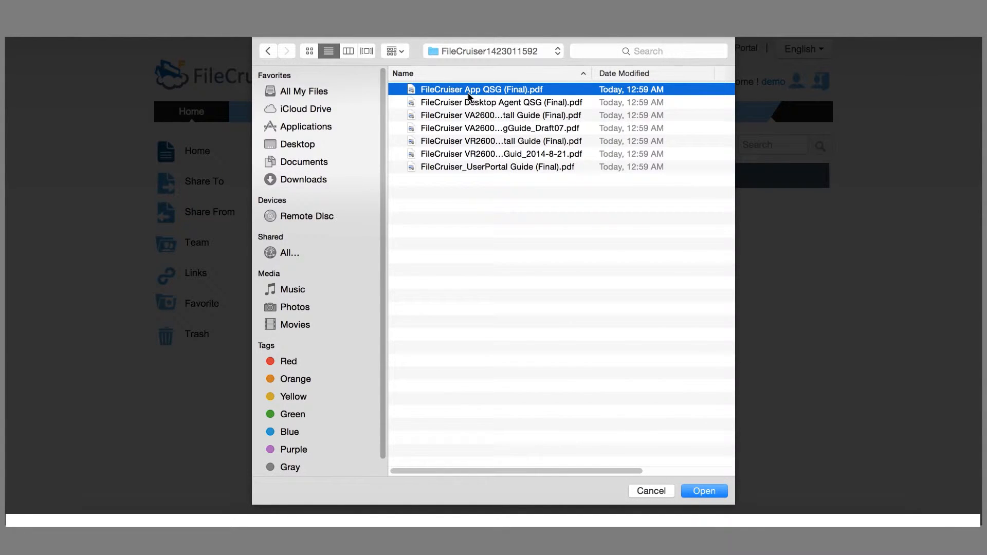
key("shift+Down")
key("shift+Down")
key("shift+Down")
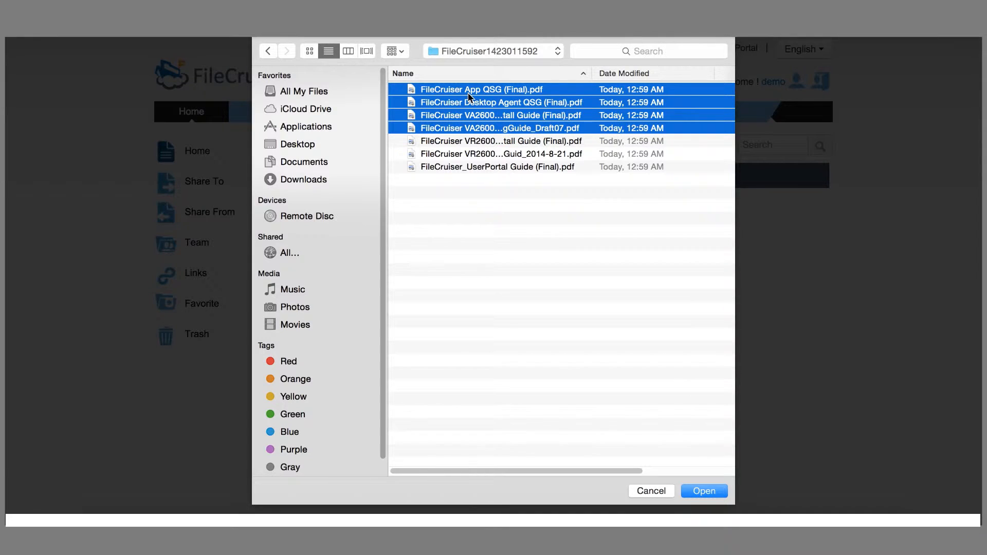
left_click(705, 492)
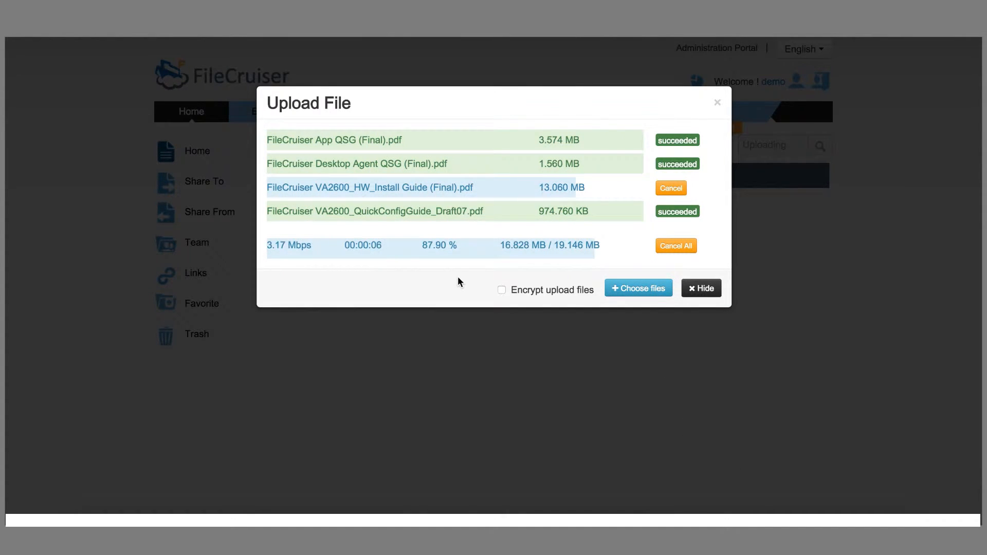
left_click(708, 269)
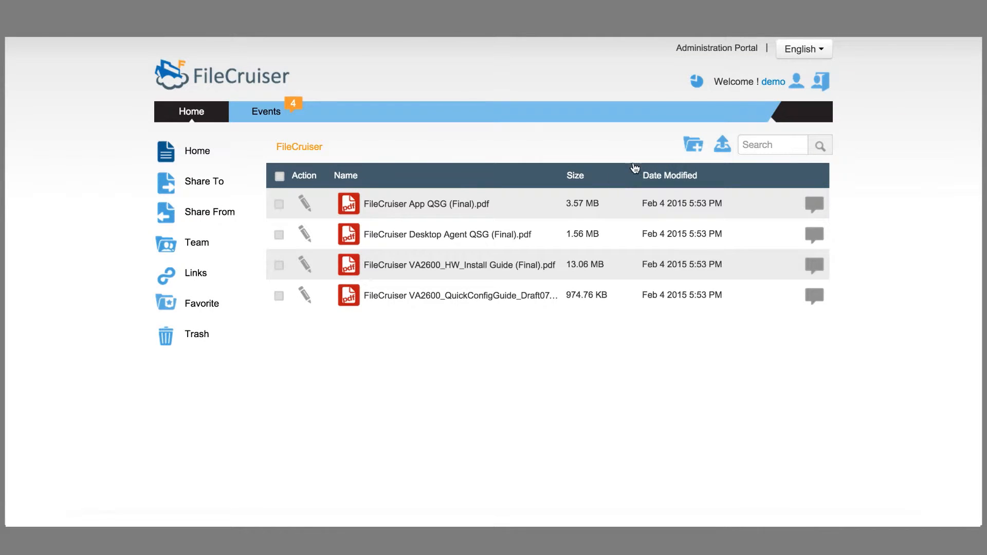
Step: Create a folder named 'Test' in the Home folder and select it
left_click(698, 148)
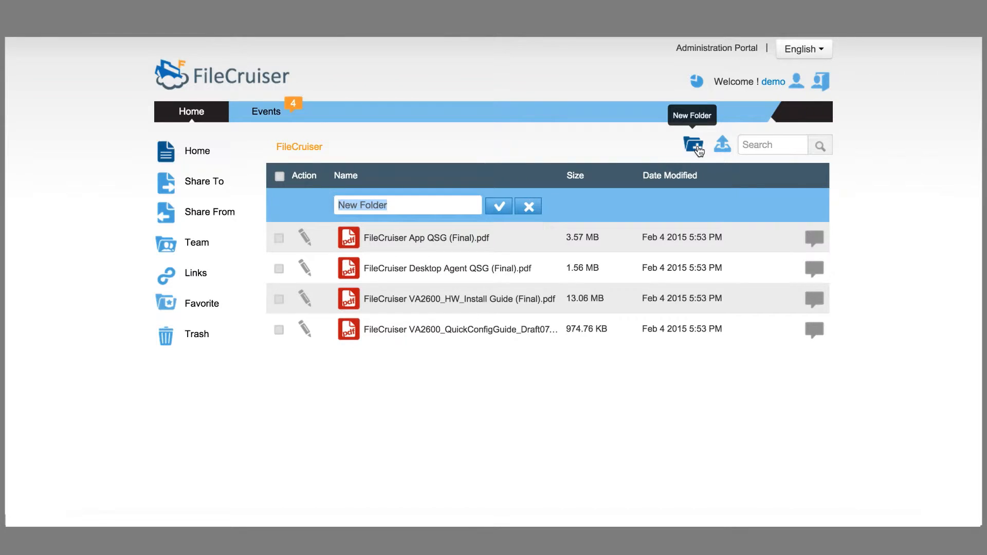
type("Test")
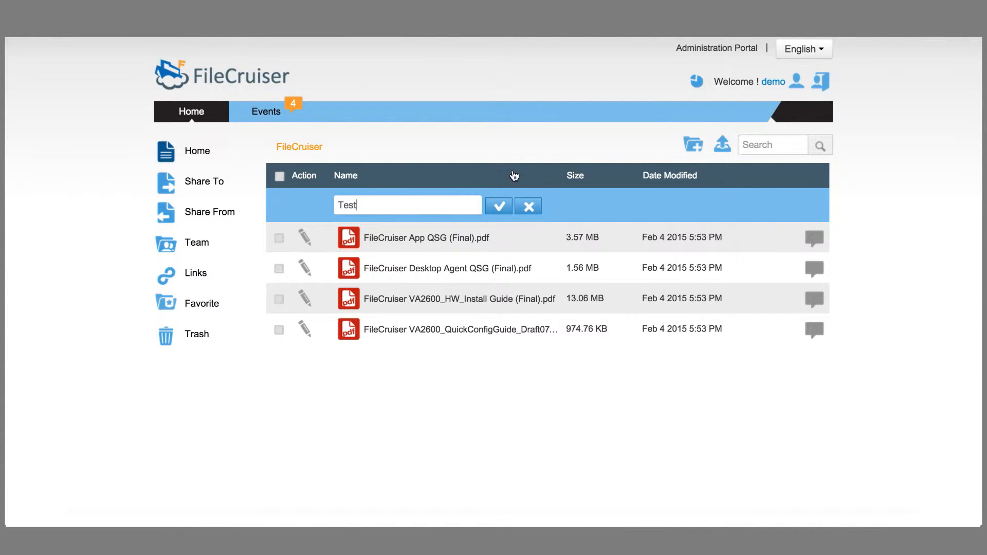
left_click(499, 209)
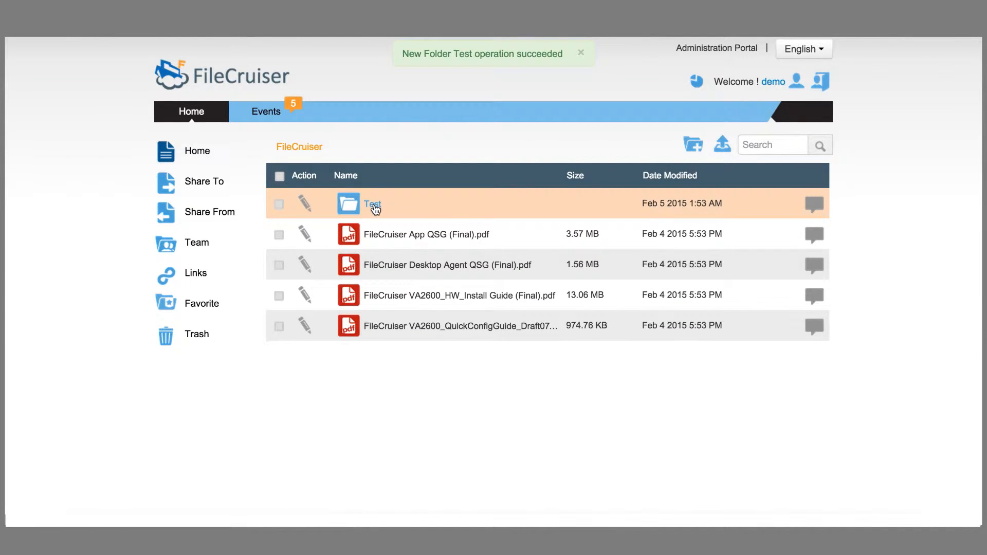
left_click(375, 208)
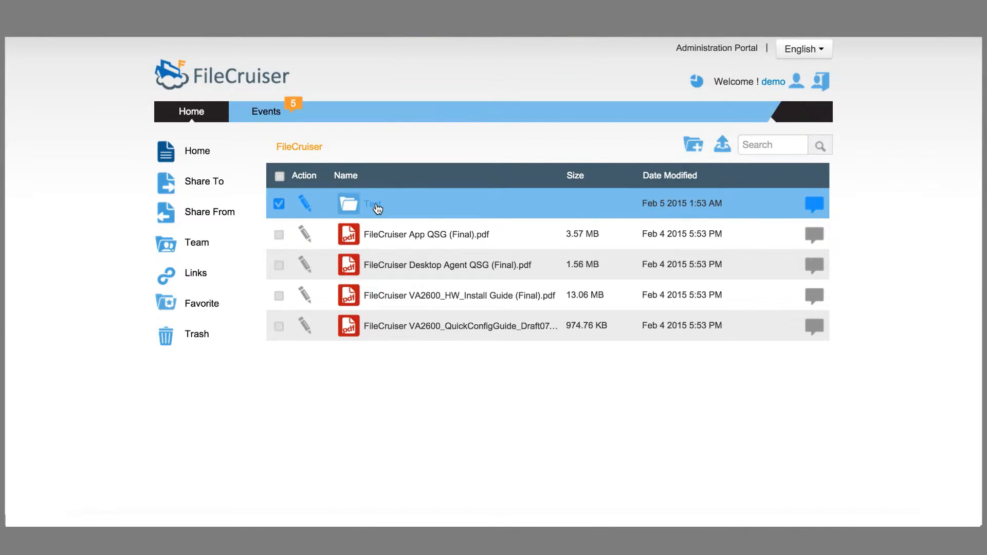
Step: Upload the last three PDFs, starting with the VR2600 install guide, into Test, then return Home
left_click(376, 206)
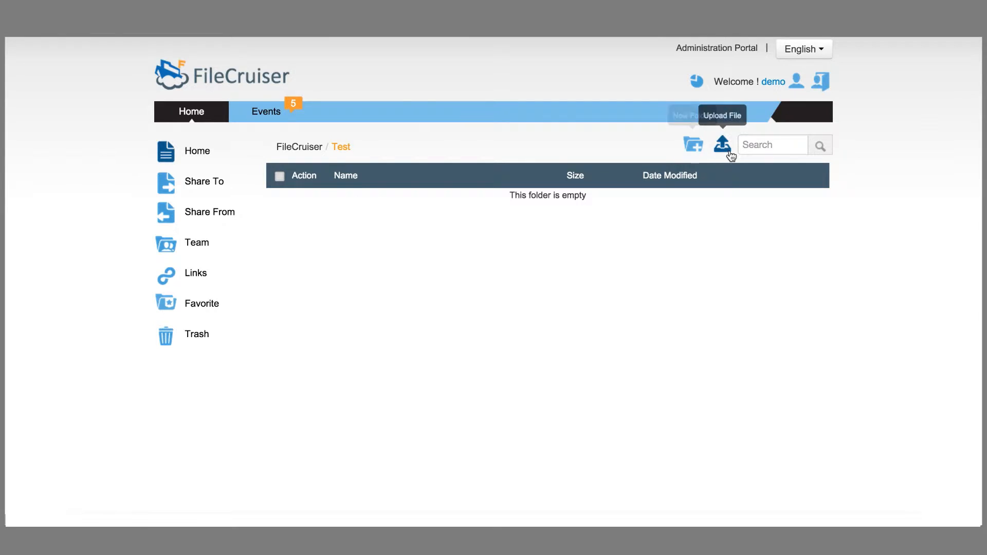
left_click(725, 151)
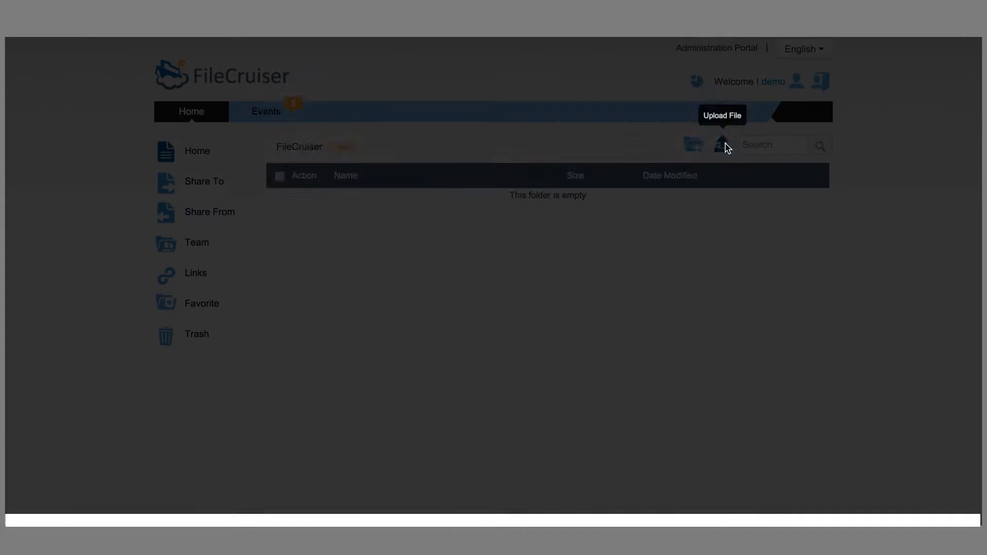
left_click(642, 175)
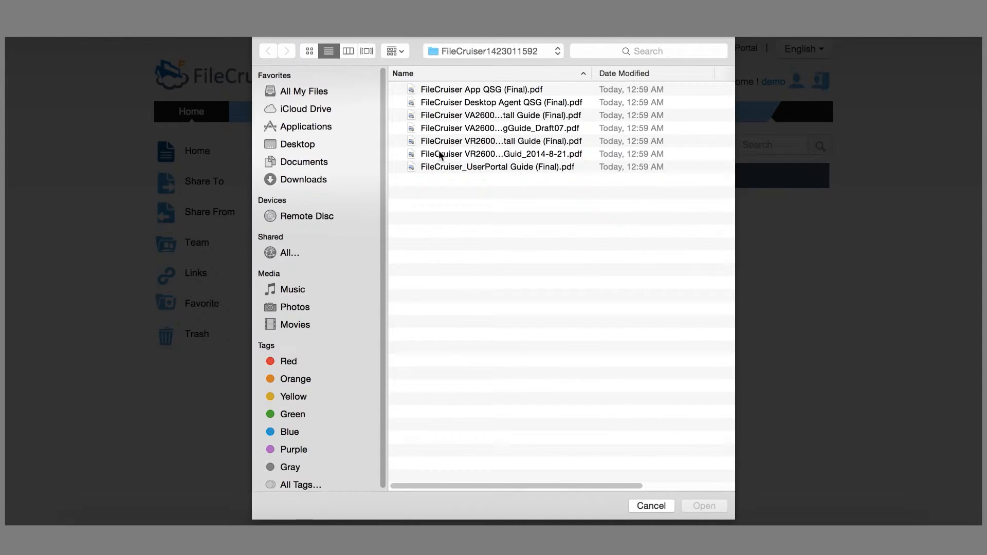
left_click(461, 144)
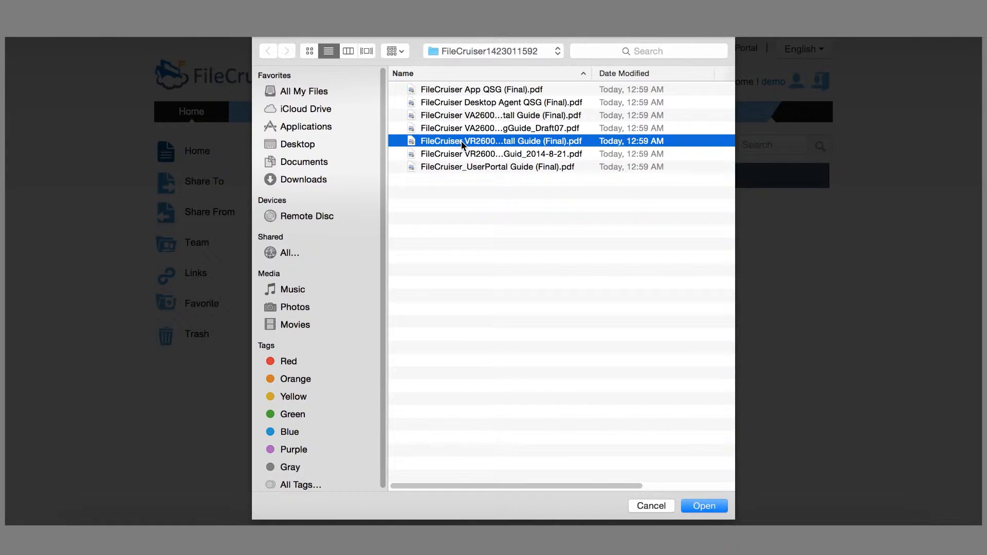
key("shift+Down")
key("shift+Down")
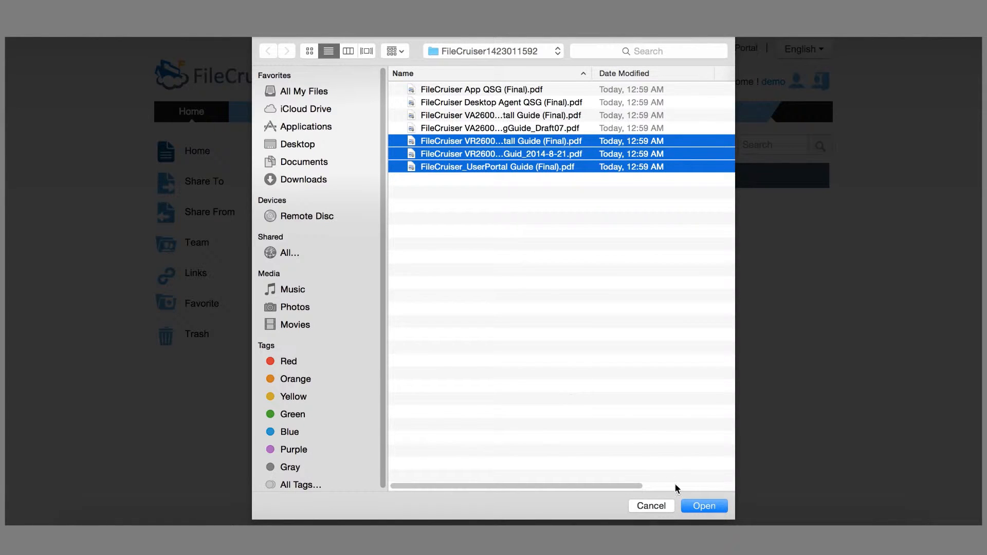
left_click(695, 507)
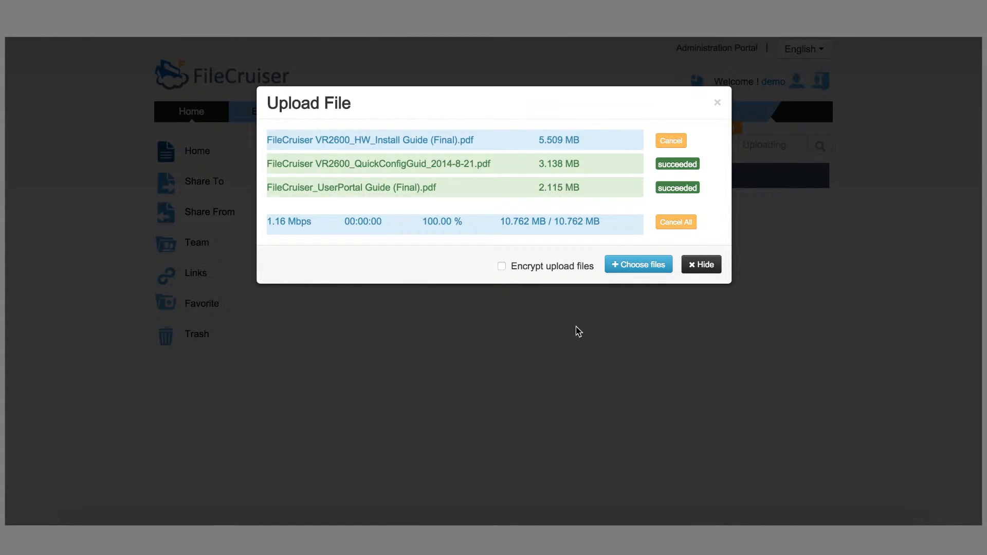
left_click(699, 242)
left_click(204, 118)
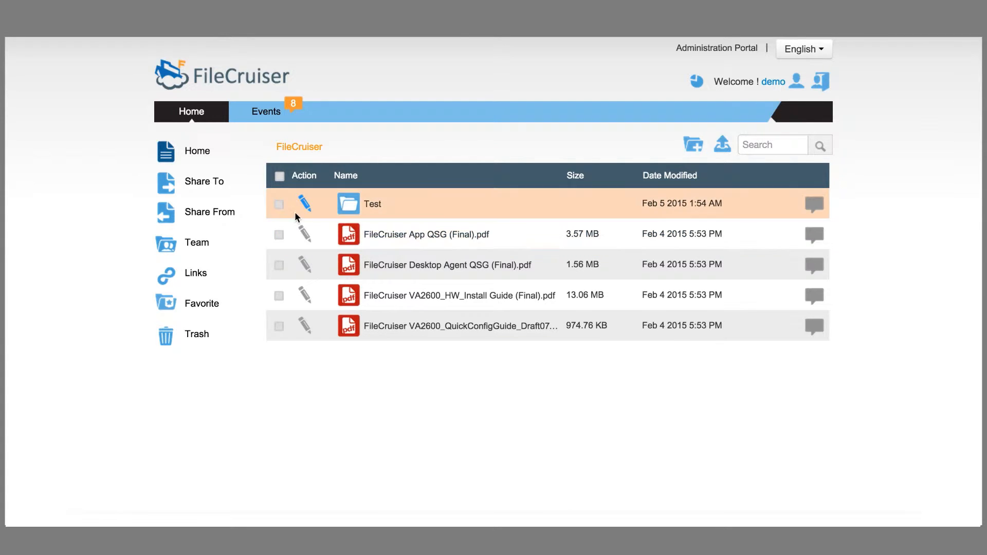
left_click(307, 206)
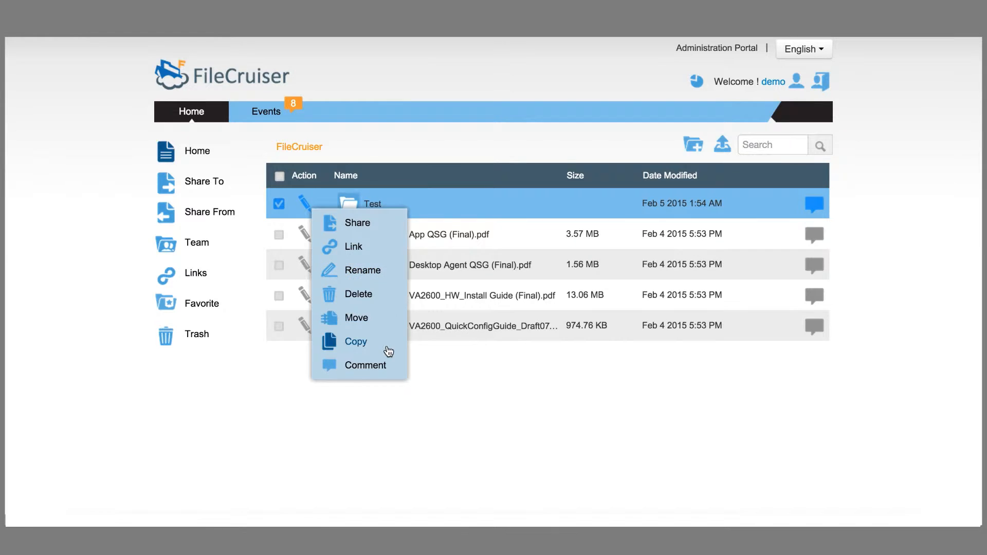
left_click(268, 360)
left_click(278, 234)
left_click(280, 204)
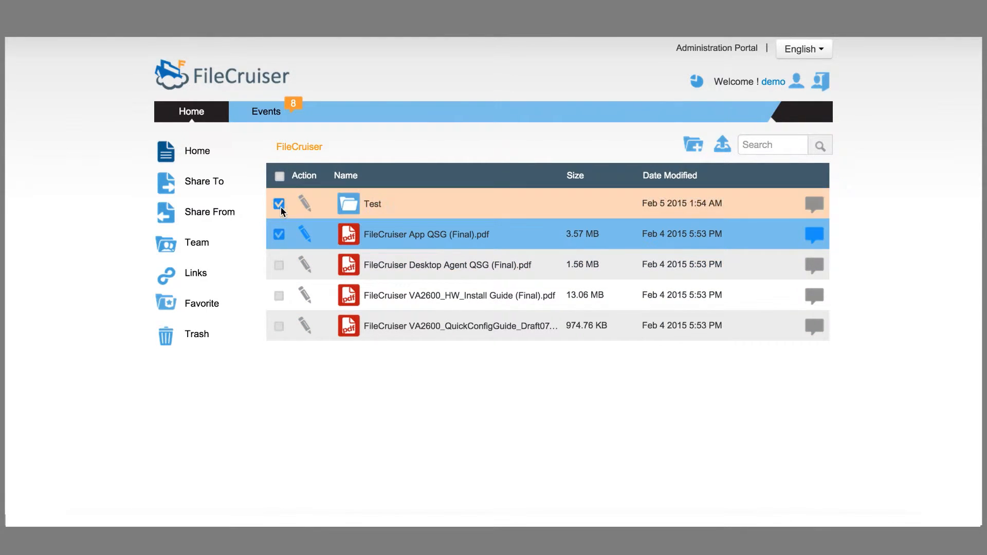
left_click(307, 237)
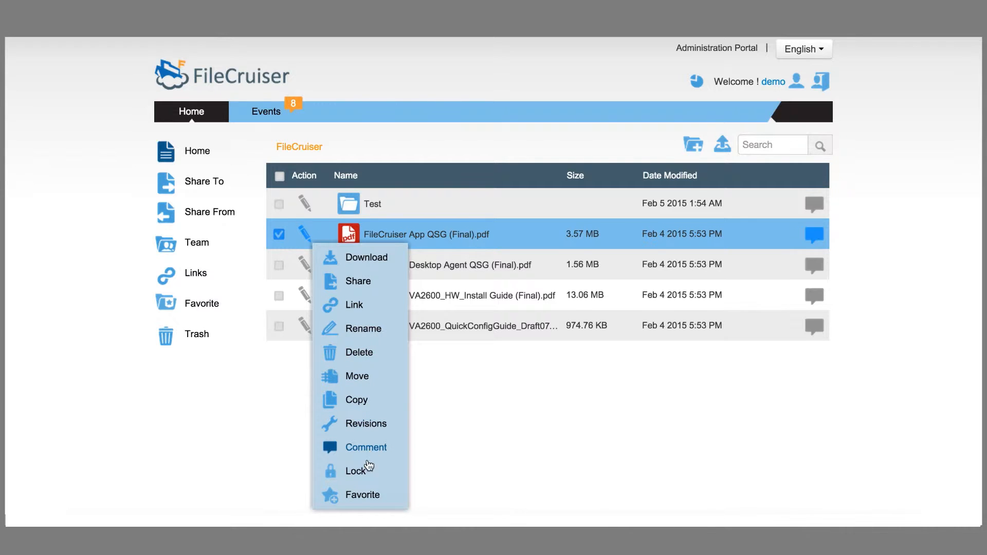
left_click(363, 495)
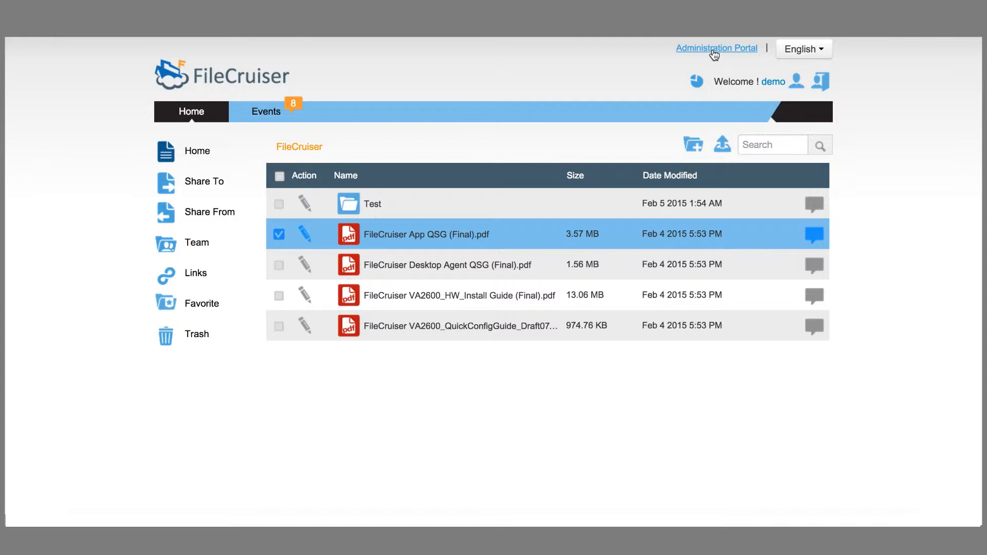
left_click(797, 82)
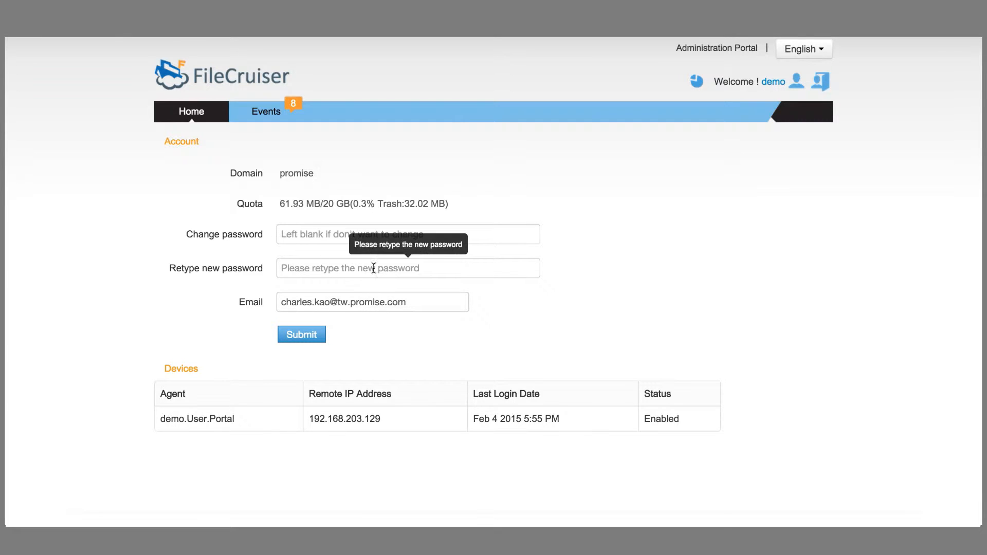
left_click(193, 115)
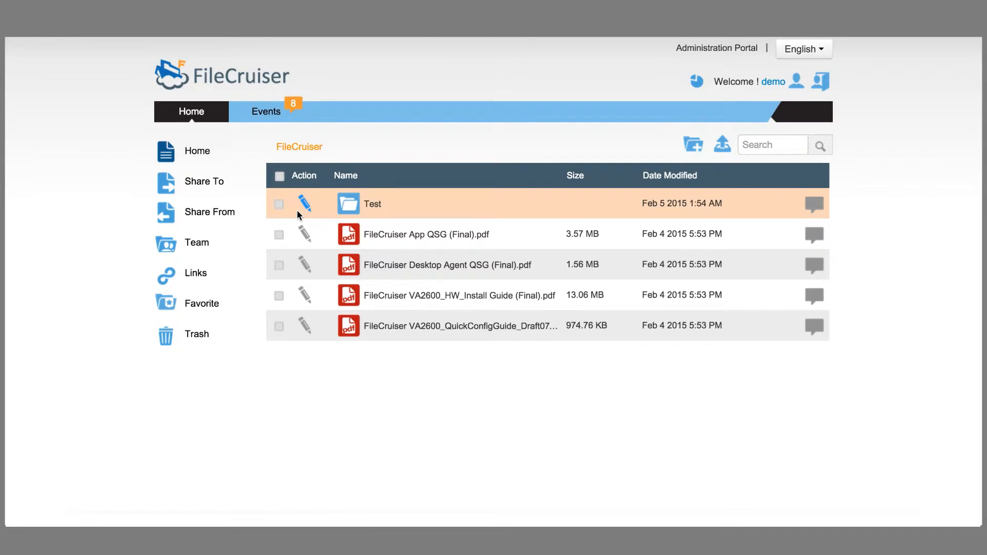
left_click(358, 241)
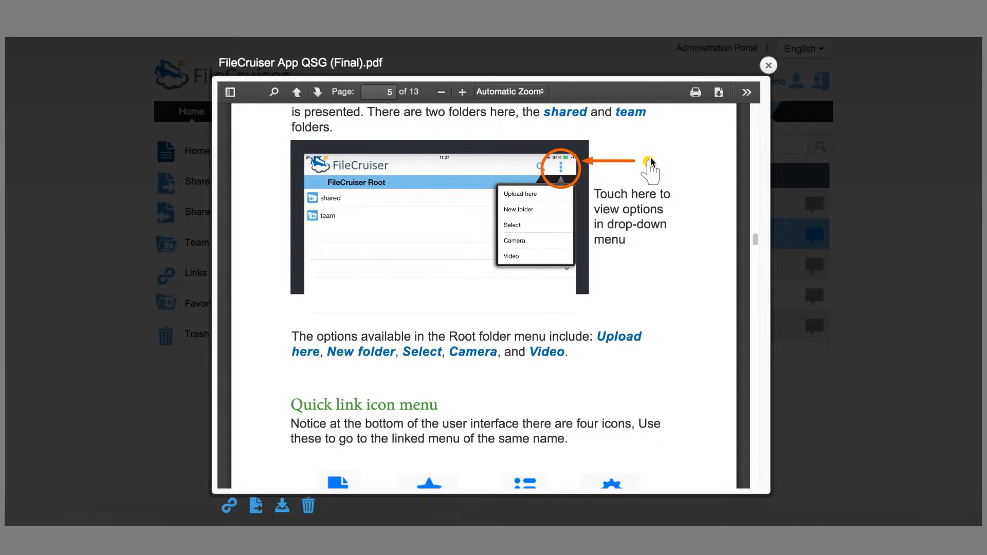
scroll(649, 159, "down", 20)
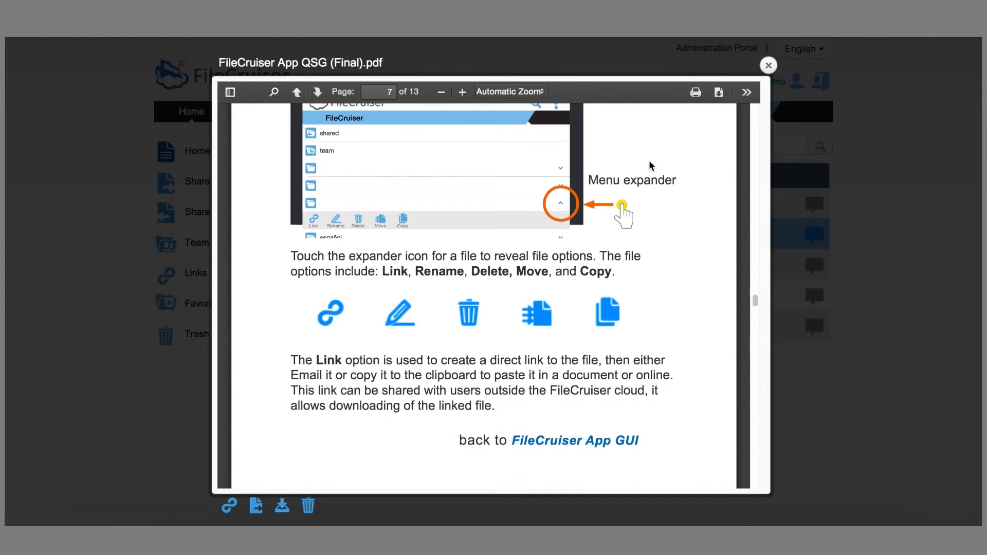
scroll(648, 166, "down", 15)
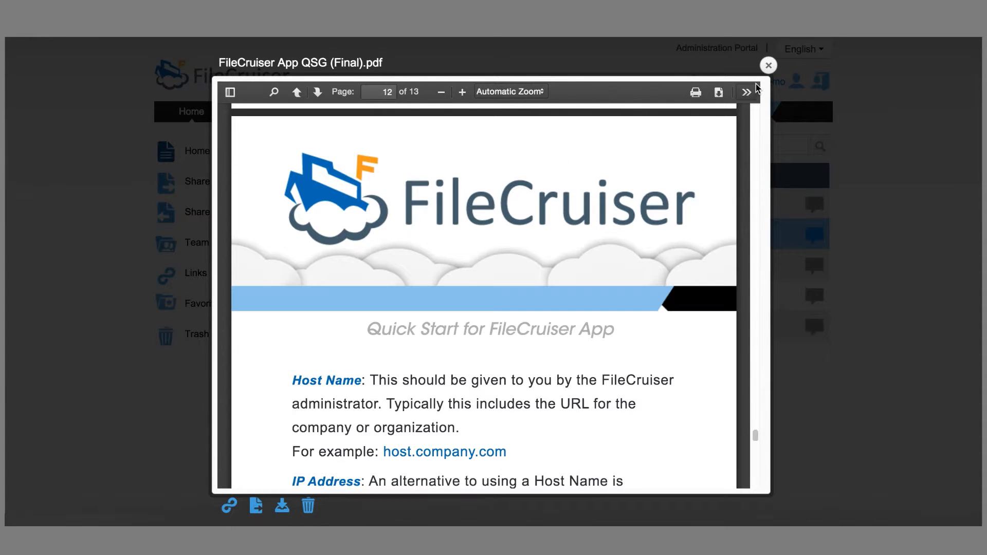
left_click(768, 65)
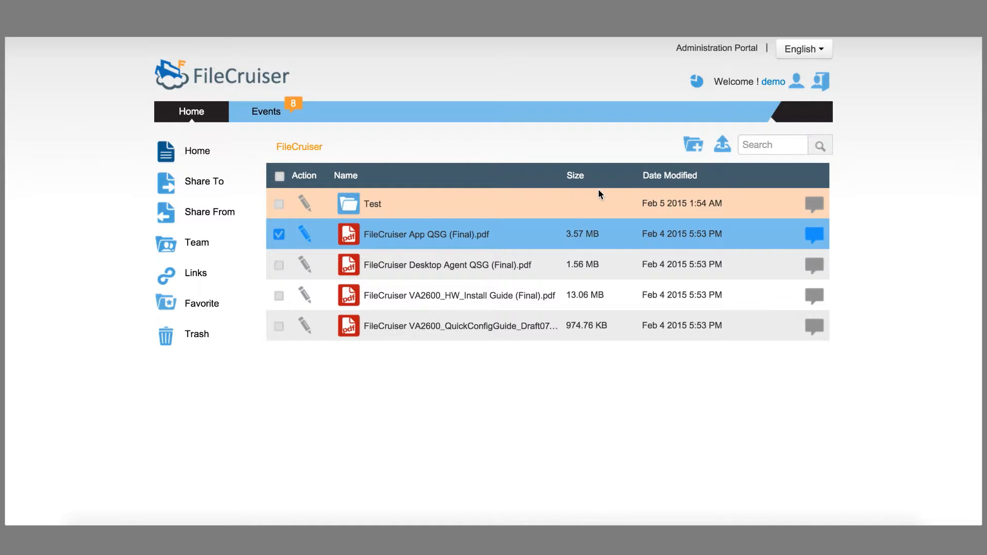
Step: Check the Share To and Share From lists, then open Share for FileCruiser App QSG (Final).pdf
left_click(215, 183)
left_click(220, 210)
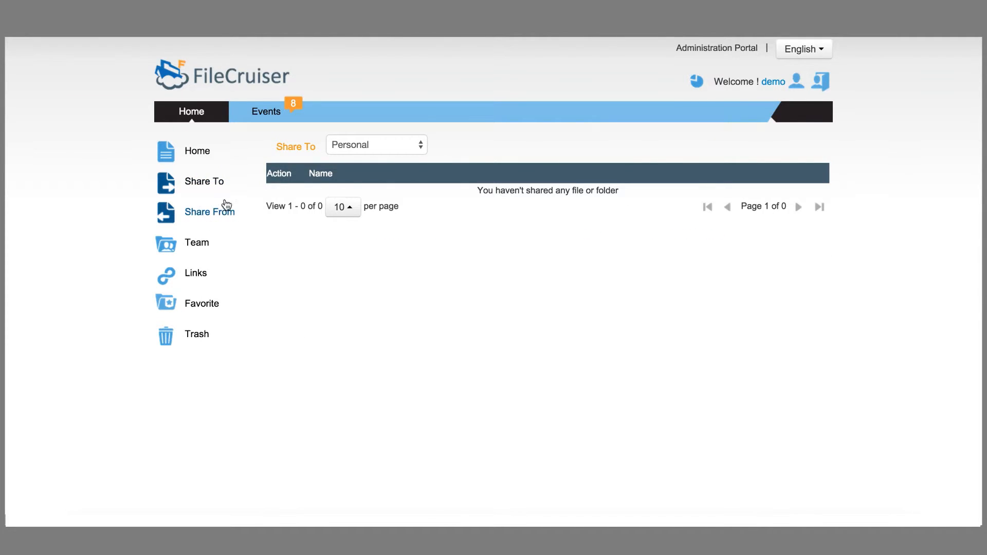
left_click(207, 160)
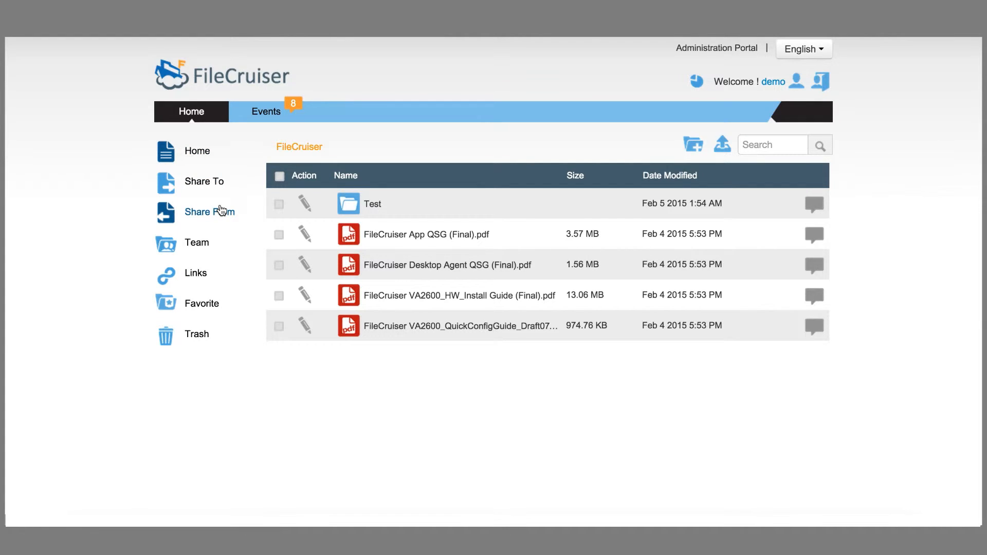
left_click(308, 235)
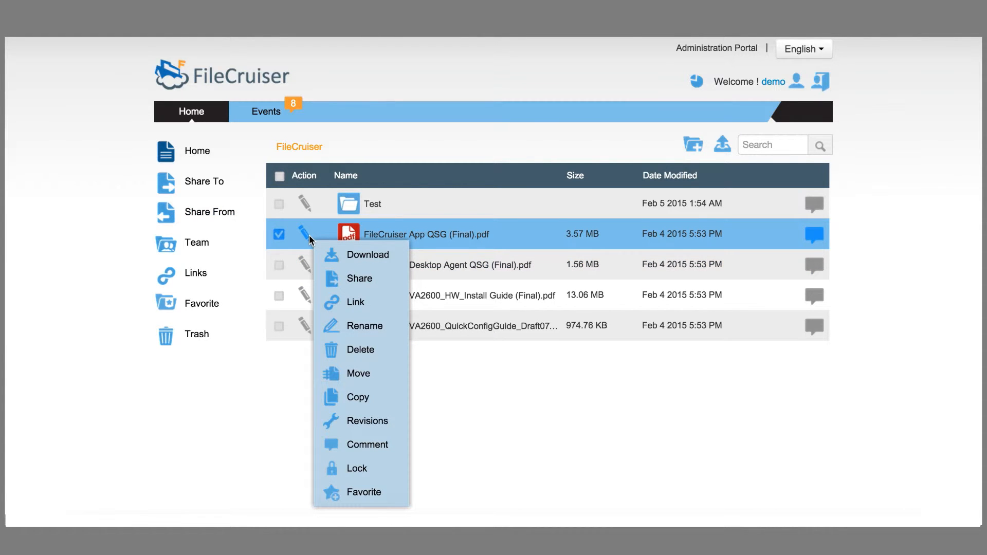
left_click(362, 280)
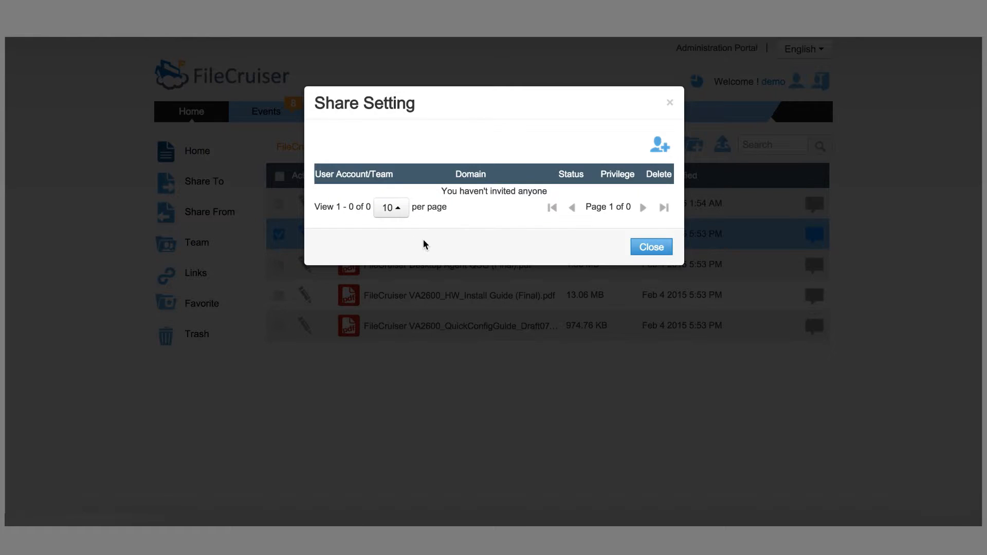
Step: Invite a 'promise' domain user account to the App QSG PDF with the message 'testing'
left_click(663, 149)
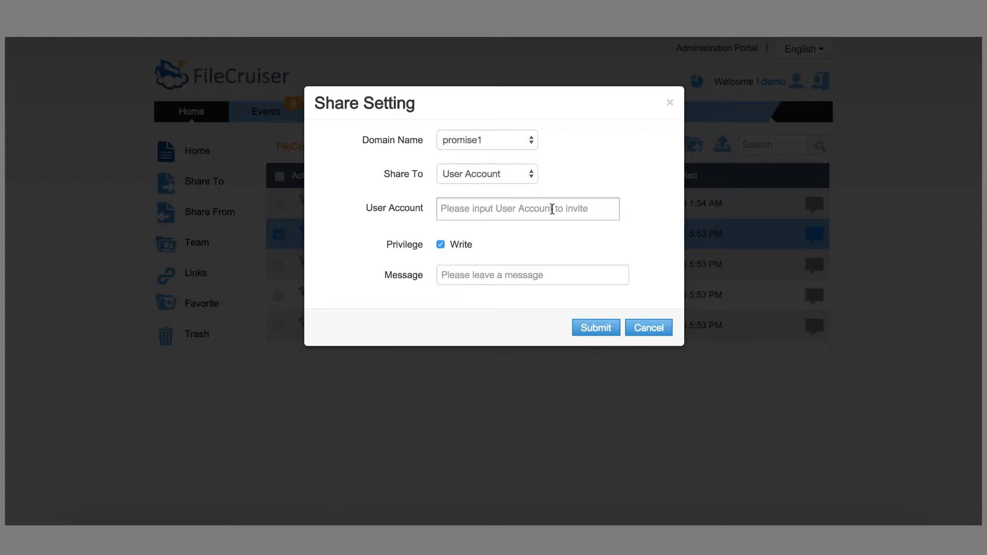
left_click(530, 144)
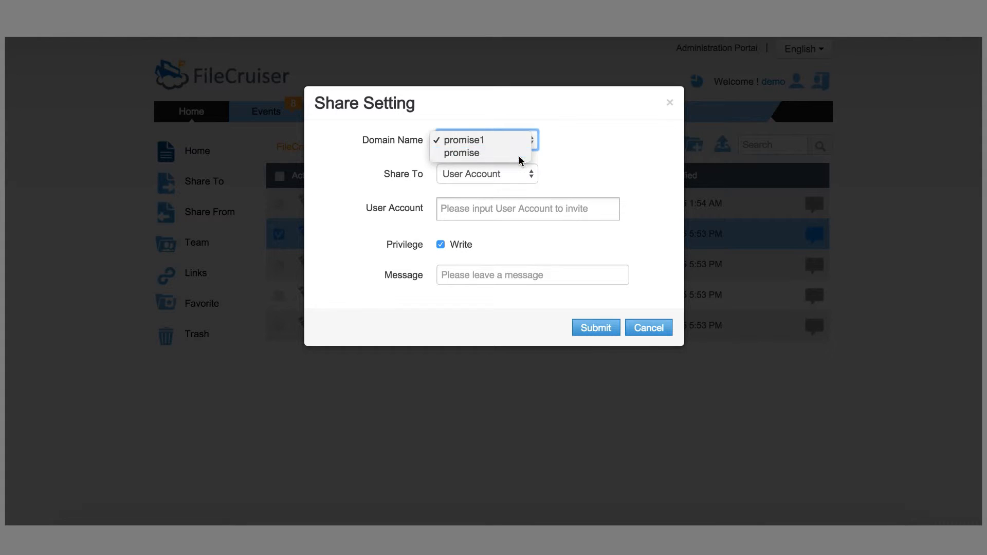
left_click(519, 153)
left_click(511, 207)
type("demo1")
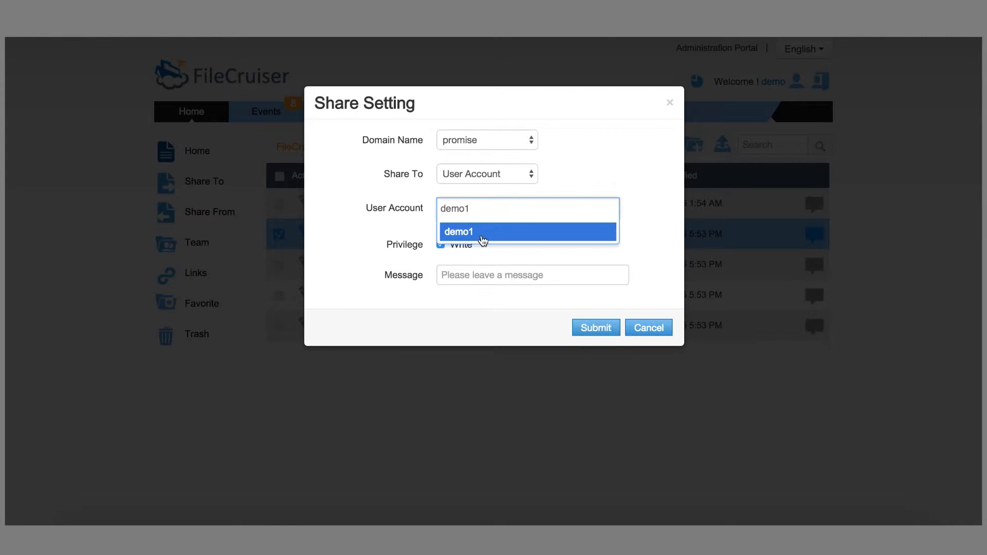
left_click(482, 239)
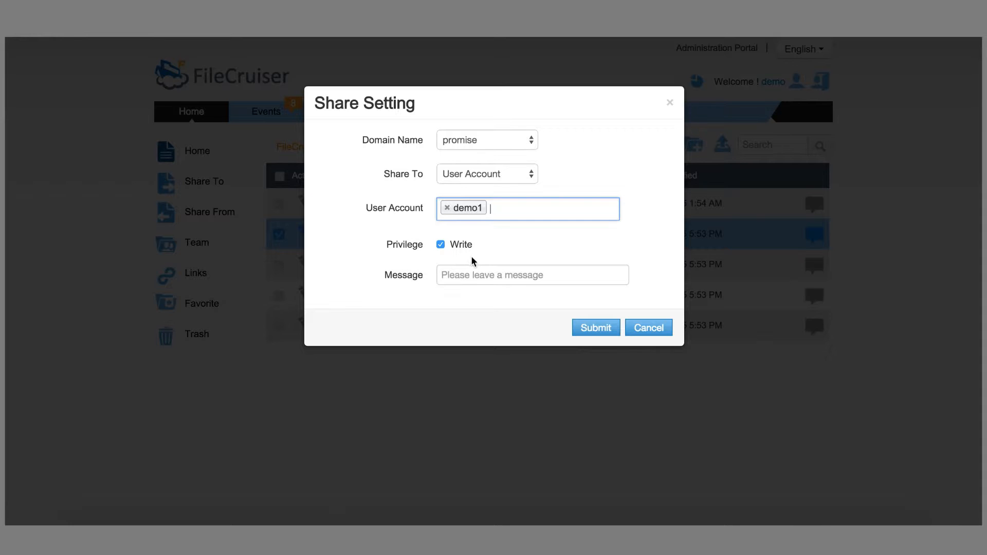
left_click(478, 278)
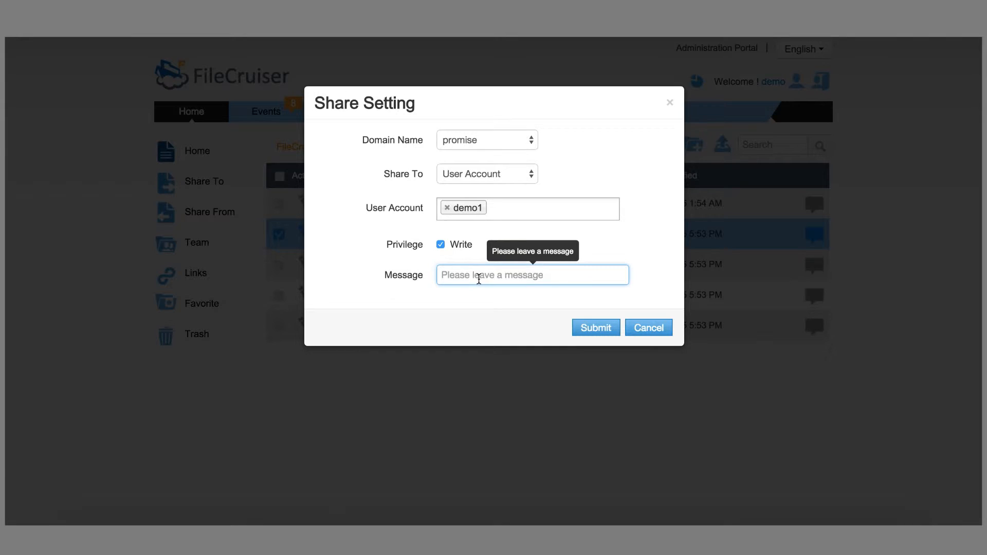
type("testing")
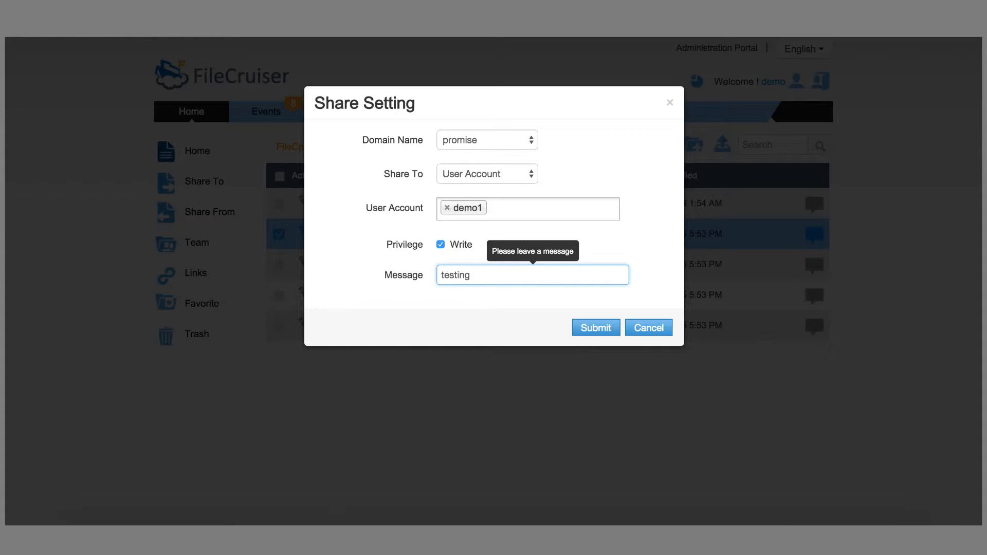
left_click(596, 331)
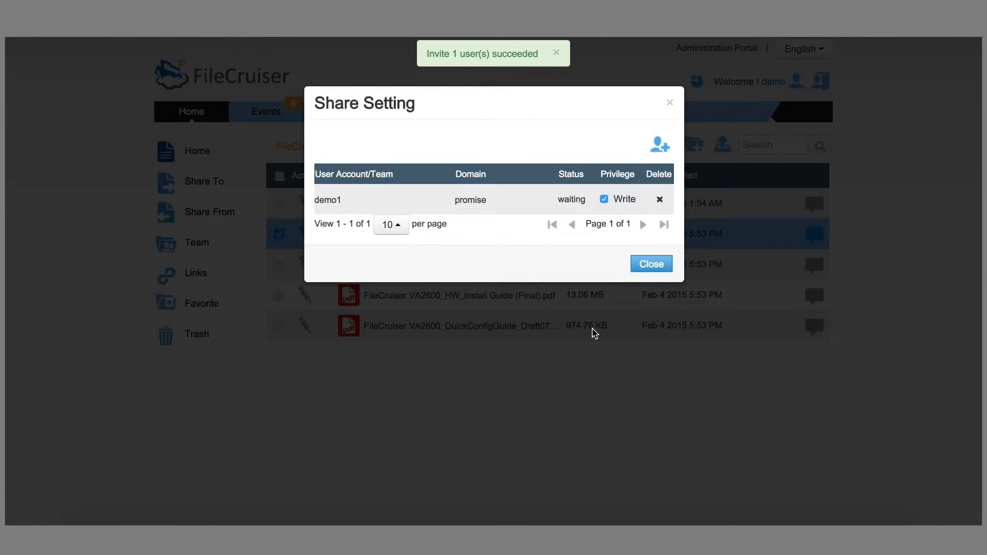
Step: Close the Share Setting dialog and view the empty Share From list
left_click(646, 268)
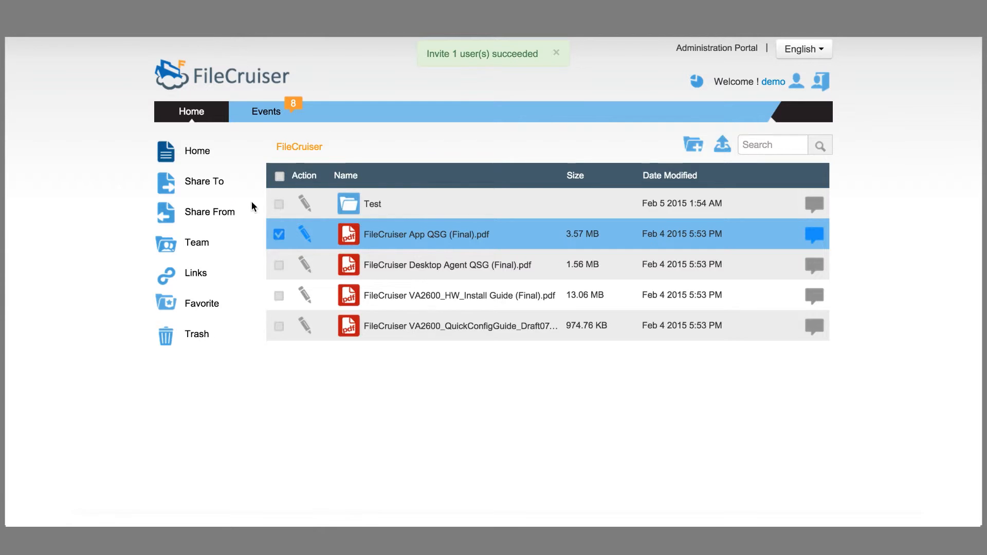
left_click(209, 218)
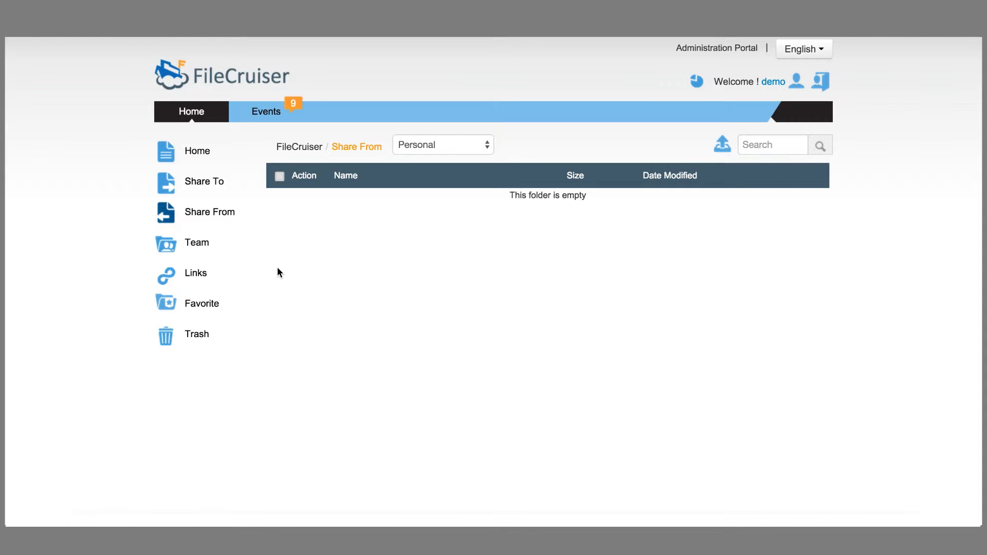
Step: Go to Team from Home and open the empty Promise Sales Team folder
left_click(201, 118)
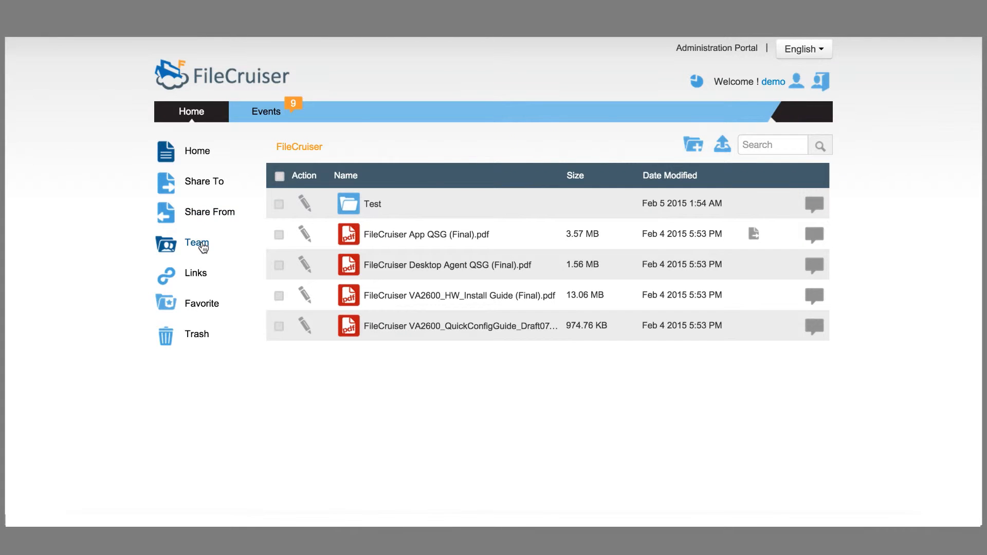
left_click(203, 248)
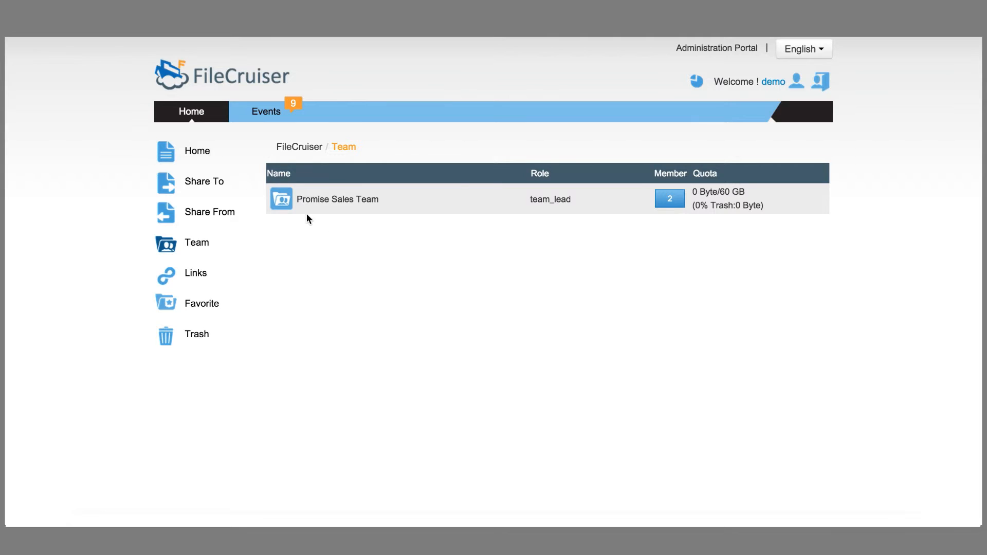
left_click(344, 200)
left_click(341, 206)
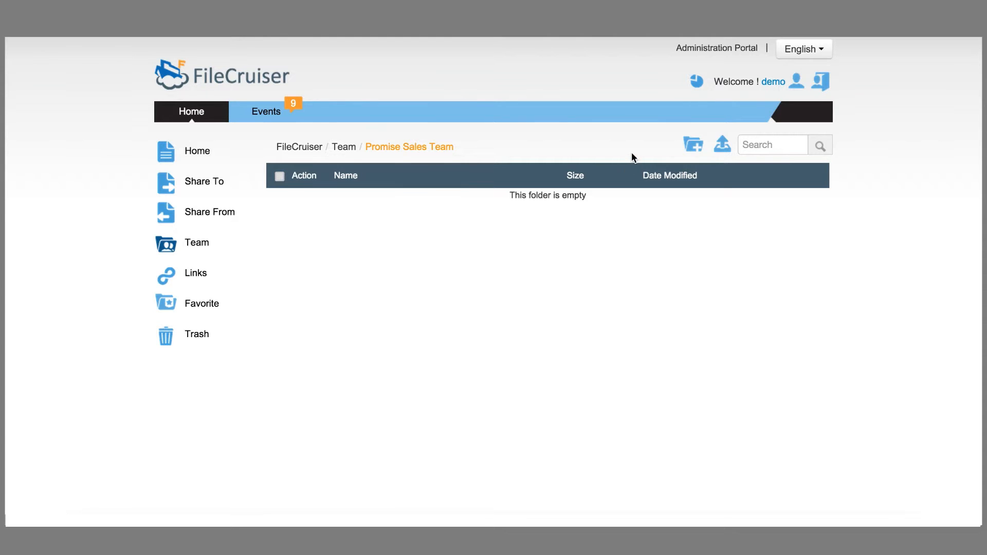
Step: Upload the VR2600 quick config guide PDF into Promise Sales Team
left_click(722, 149)
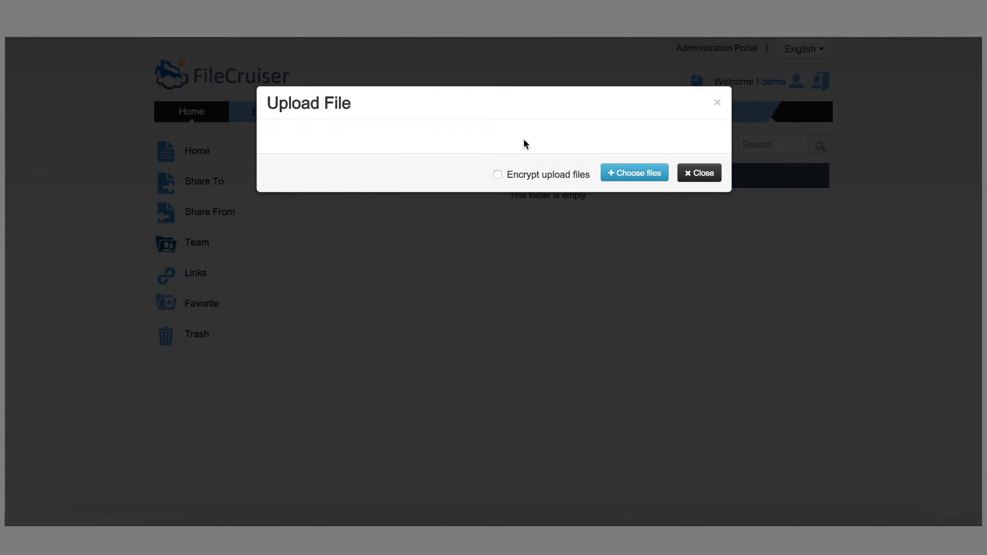
left_click(623, 175)
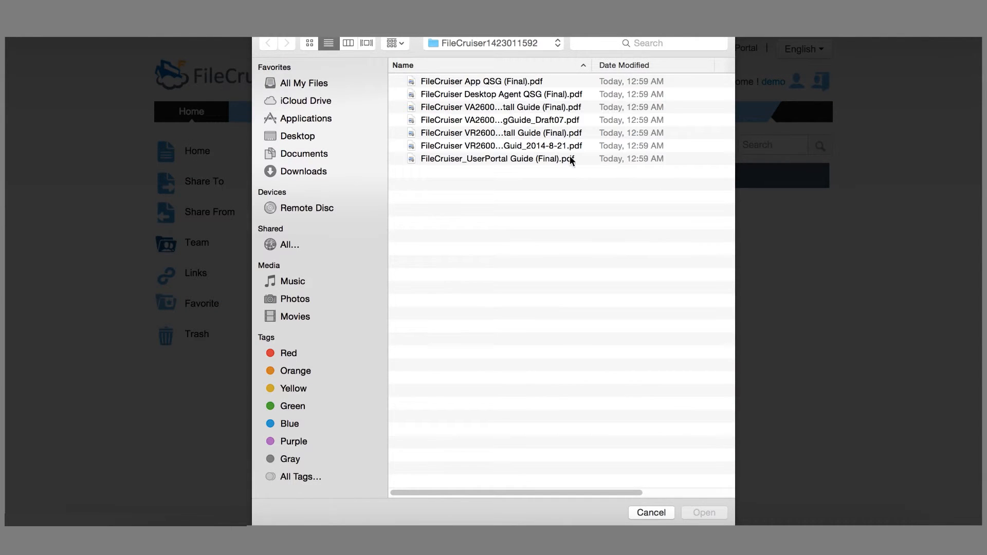
double_click(459, 149)
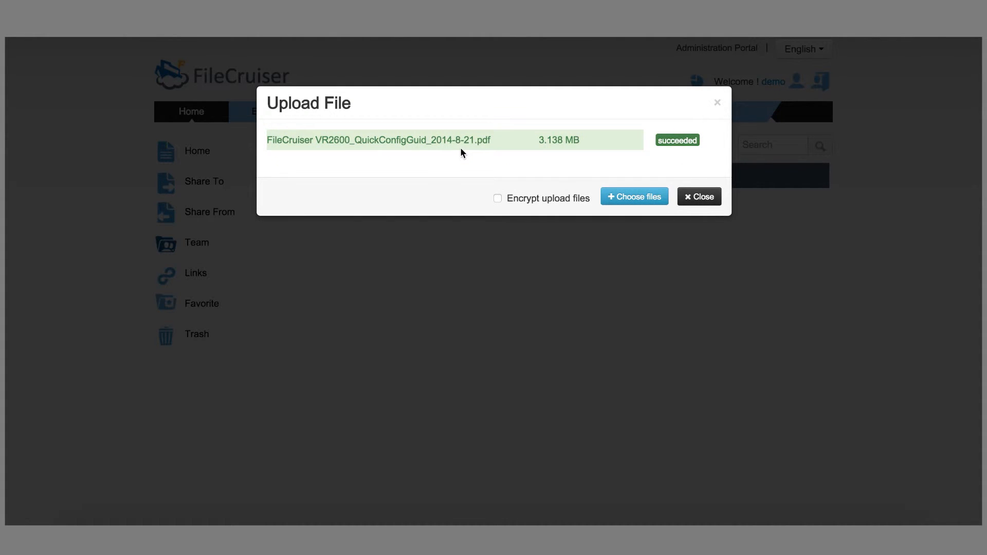
left_click(703, 198)
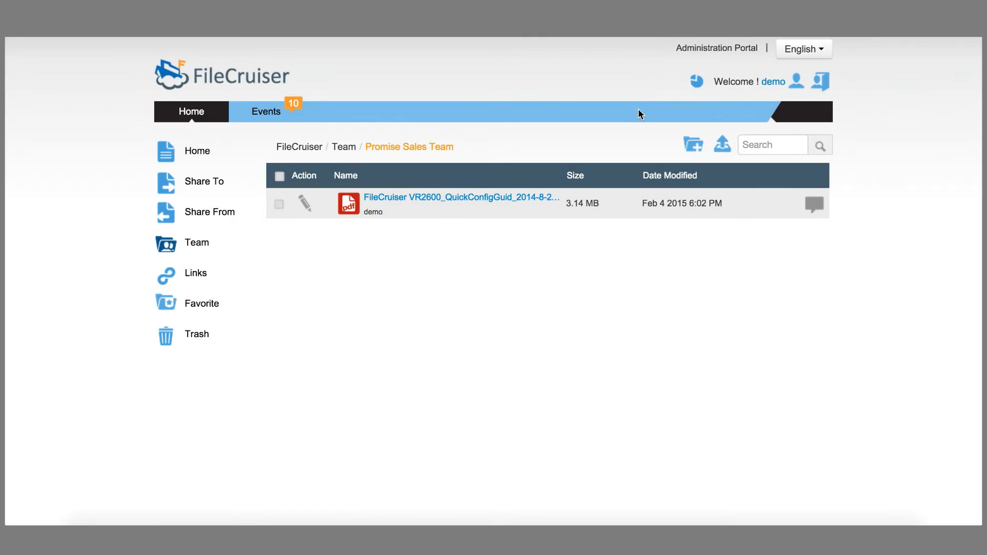
Step: Create a folder named 'promise' in Promise Sales Team and open it
left_click(692, 154)
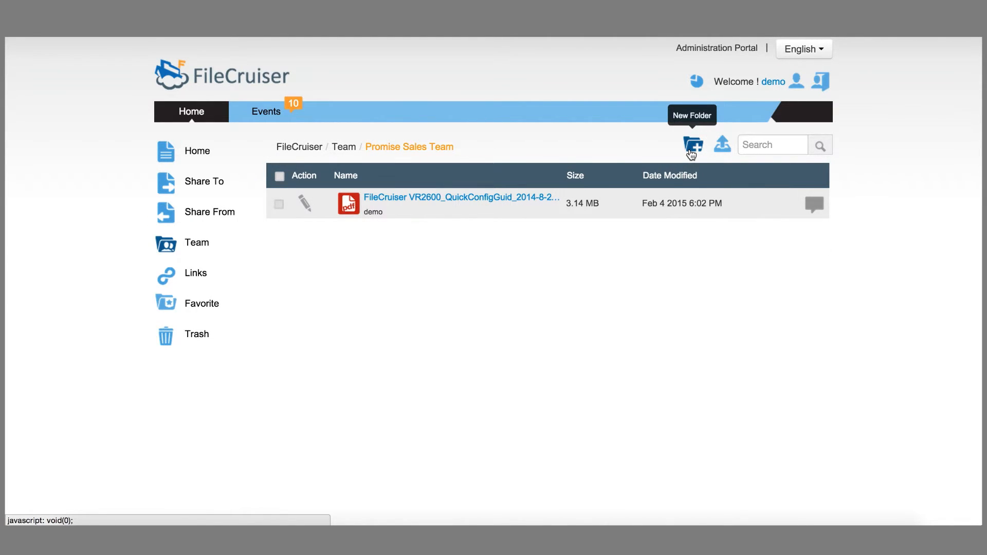
type("promise")
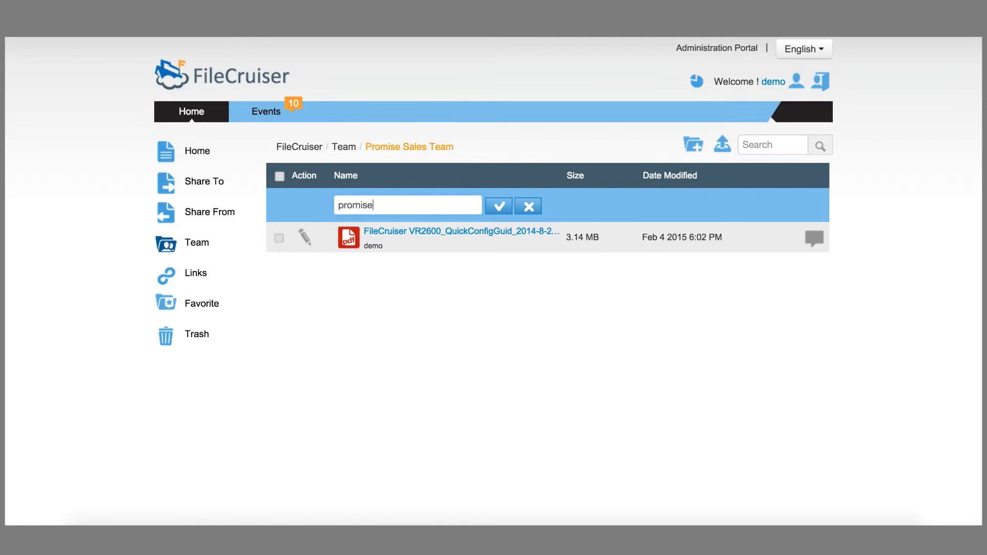
left_click(499, 208)
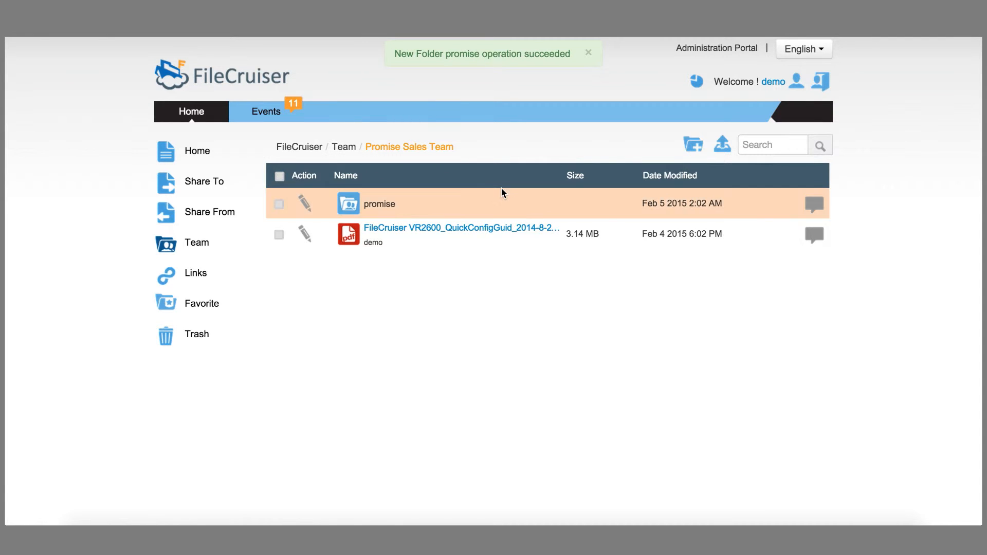
left_click(389, 205)
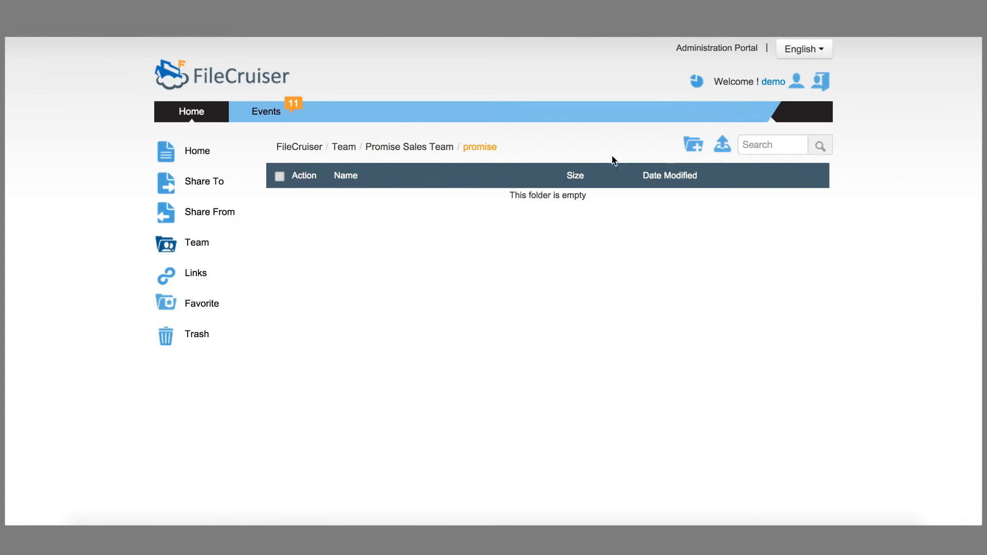
Step: Upload a PDF into the promise folder, then return to the Home file list
left_click(723, 147)
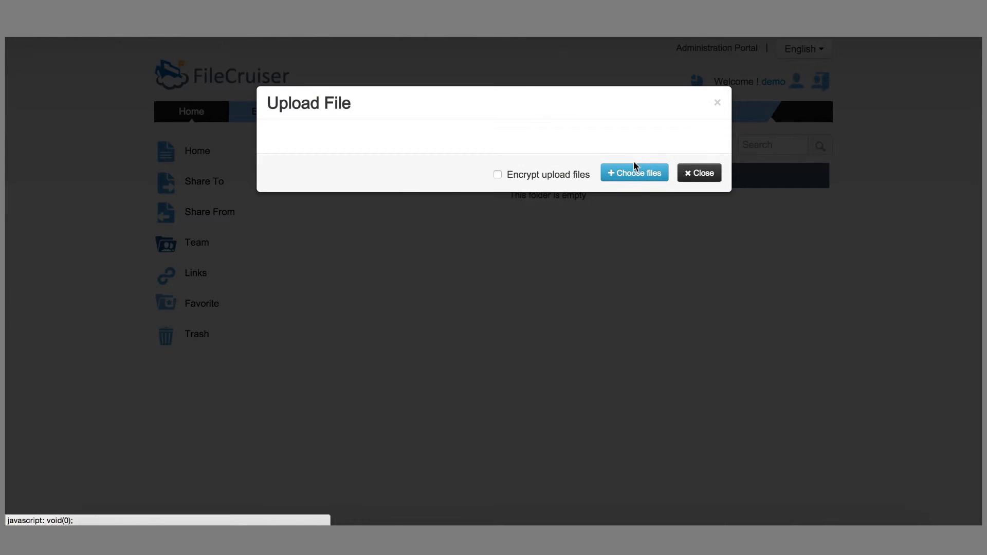
left_click(636, 169)
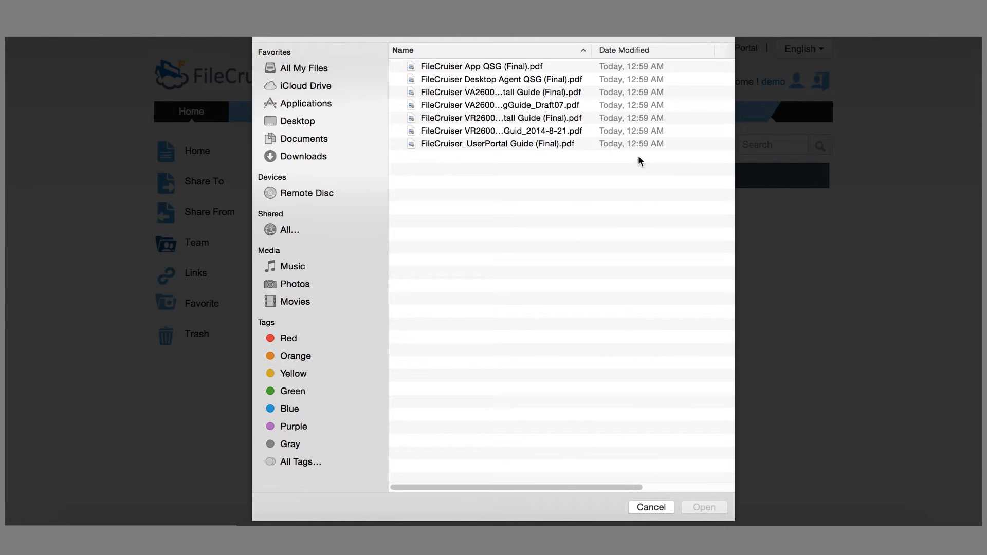
left_click(509, 132)
double_click(509, 132)
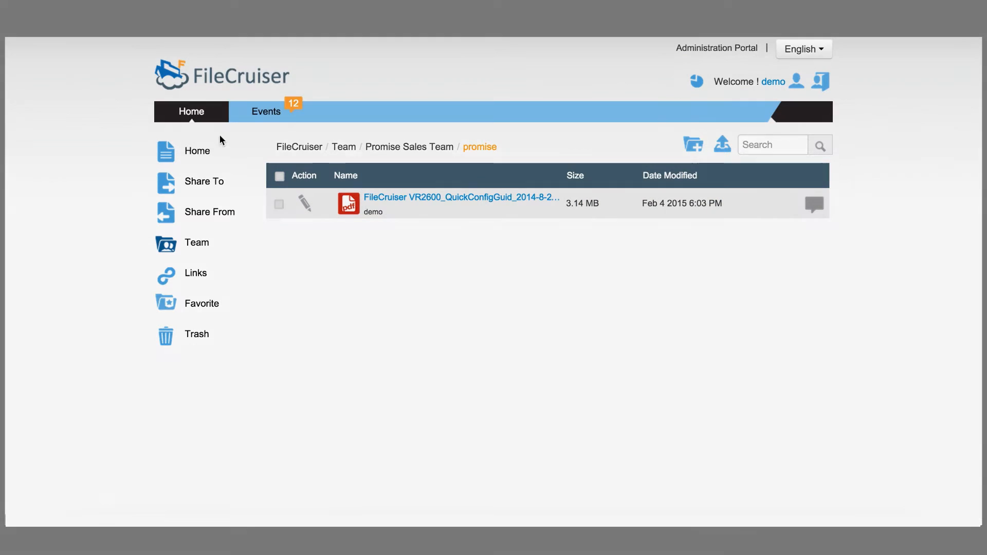
left_click(198, 152)
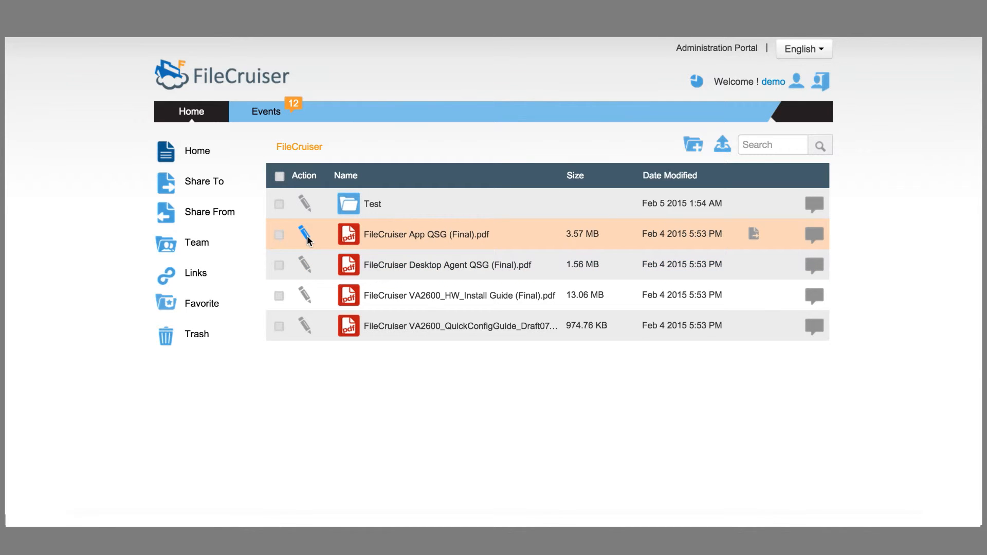
Step: Start a link for FileCruiser App QSG (Final).pdf to the invitee's e-mail with message 'testing'
left_click(305, 236)
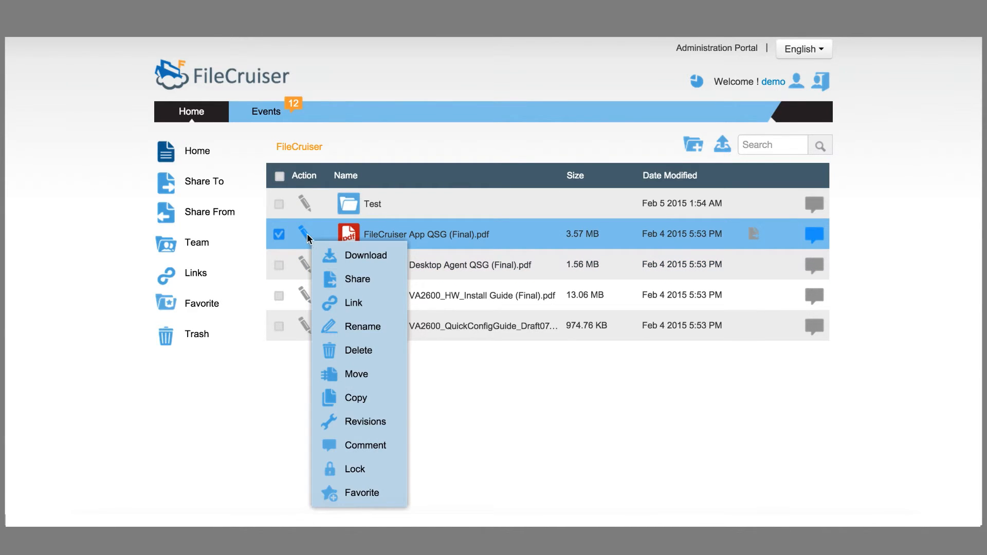
left_click(360, 305)
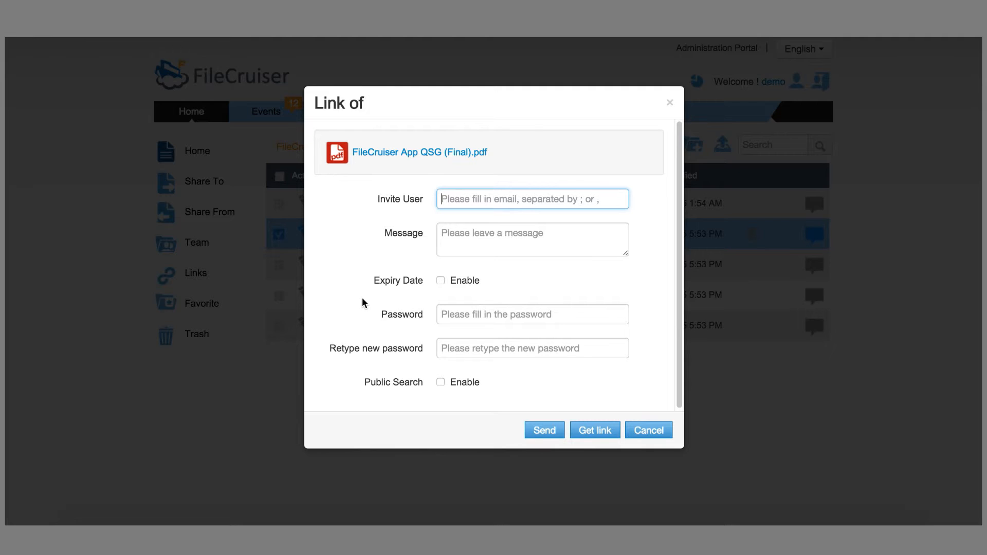
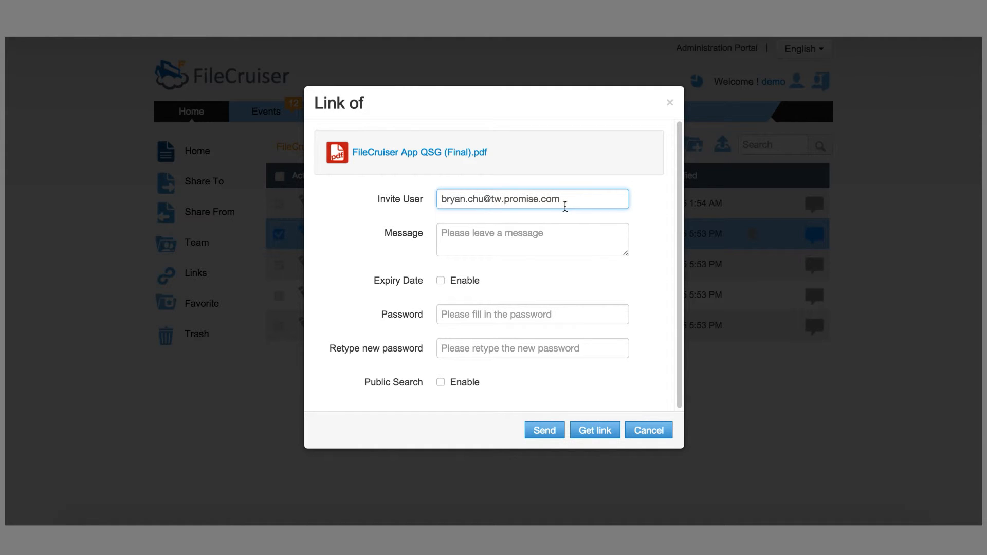
left_click(535, 244)
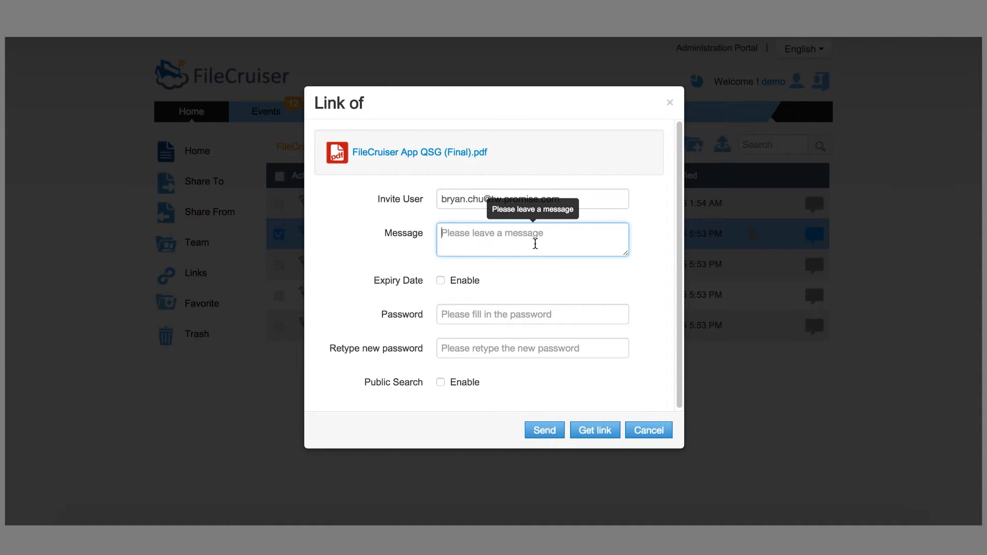
type("testing")
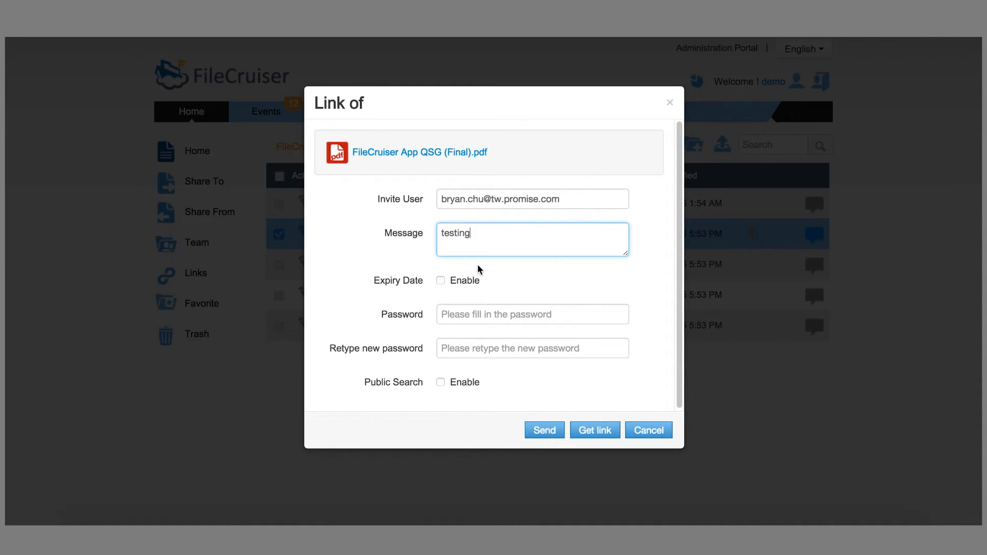
Step: Set expiry 2015-02-11, enable public search, send the link, and check the Links list
left_click(442, 282)
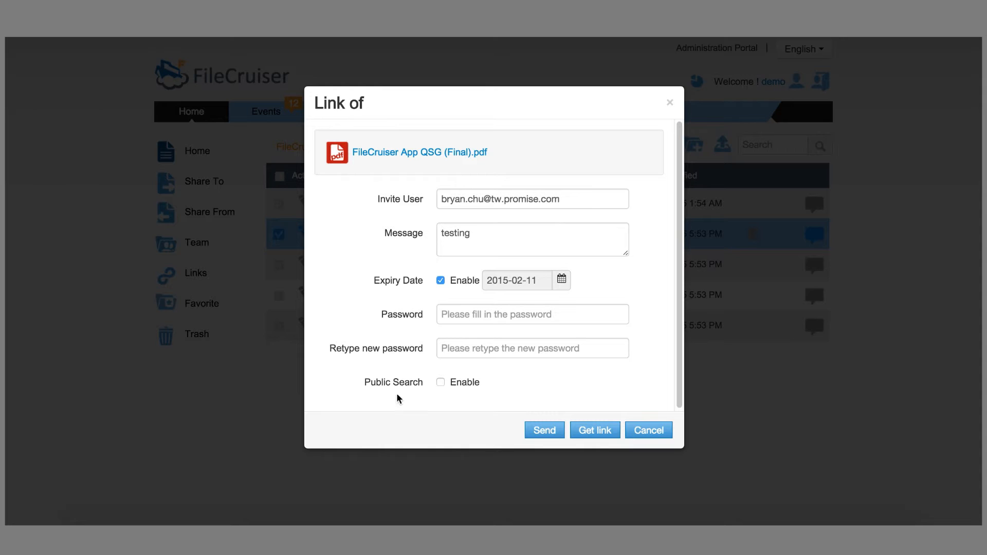
left_click(441, 383)
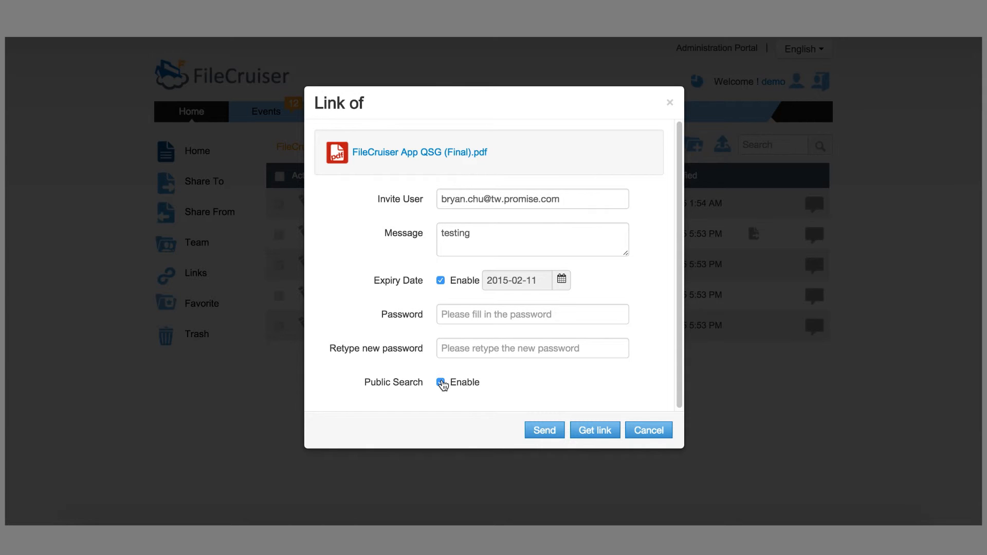
left_click(464, 320)
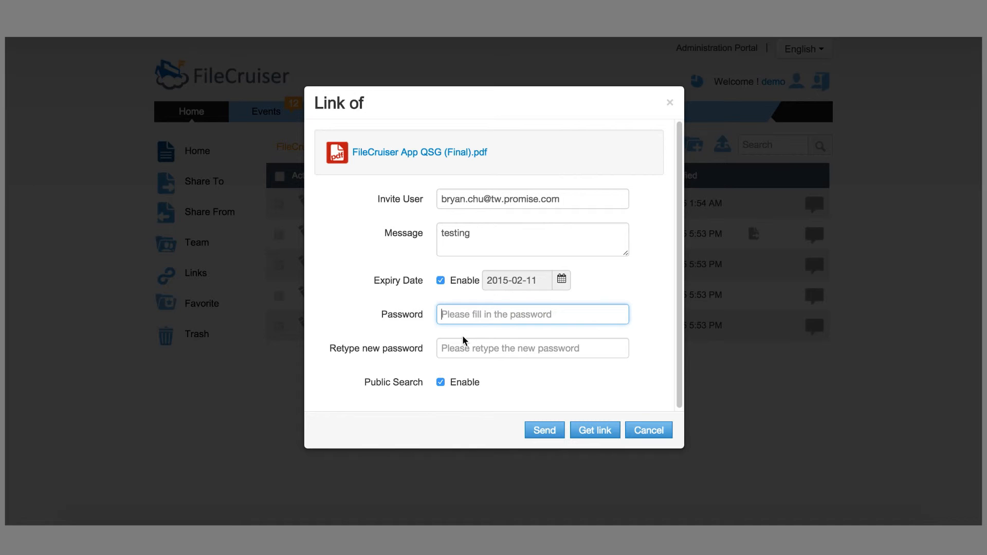
left_click(552, 432)
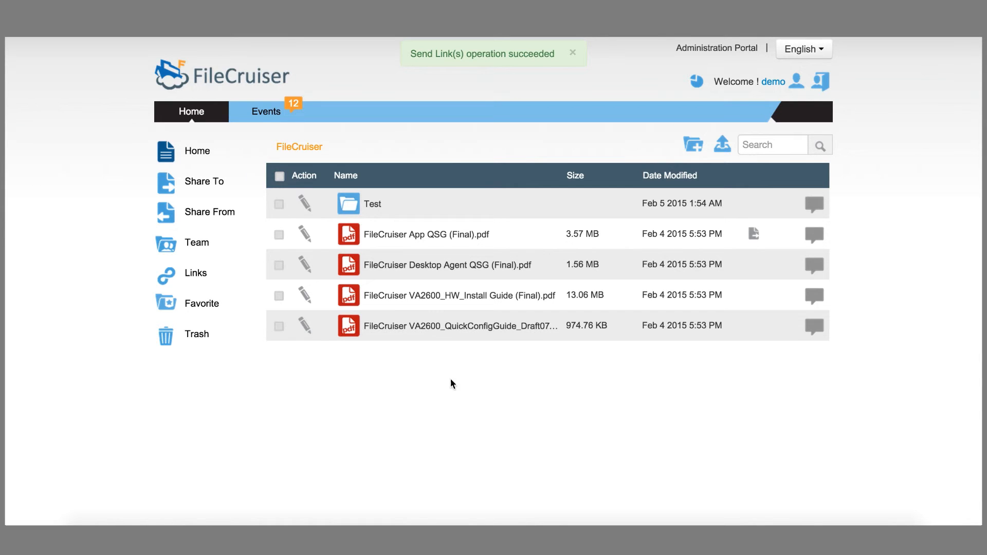
left_click(202, 275)
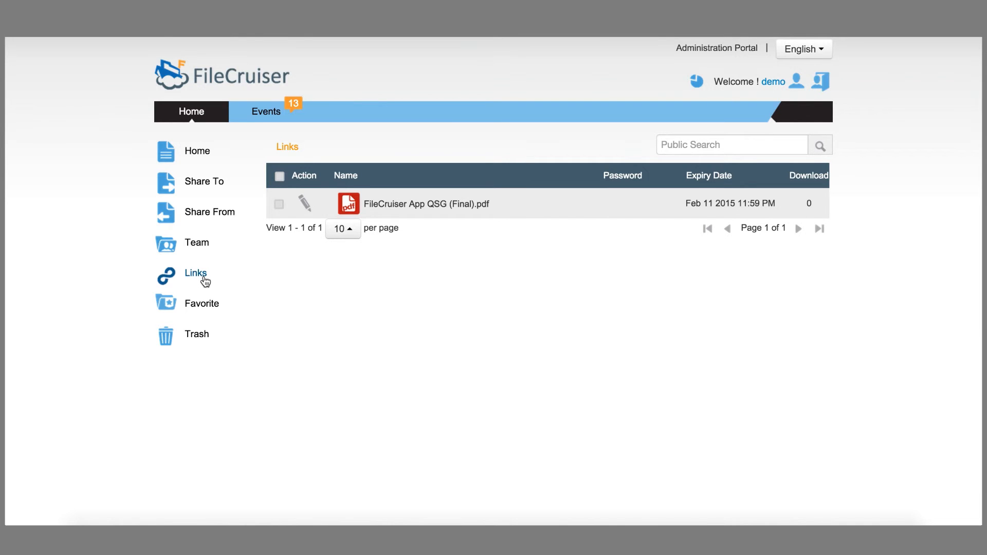
left_click(206, 180)
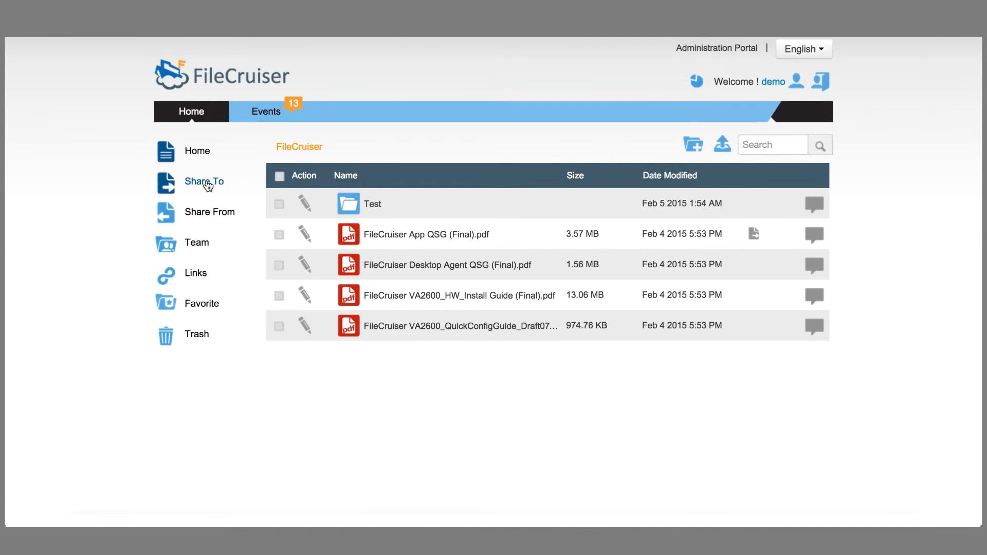
Step: Generate a link for FileCruiser Desktop Agent QSG (Final).pdf and copy its URL to the clipboard
left_click(304, 265)
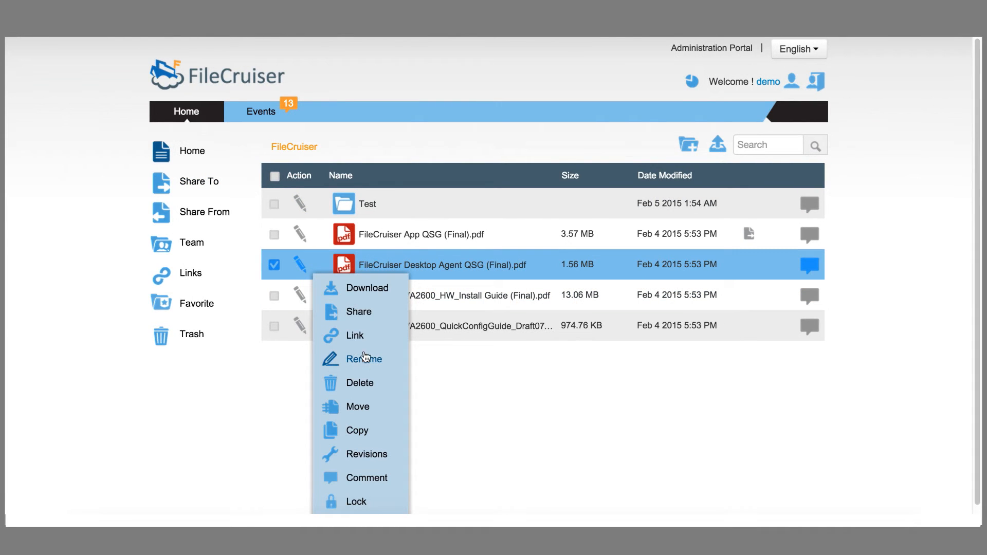
left_click(356, 335)
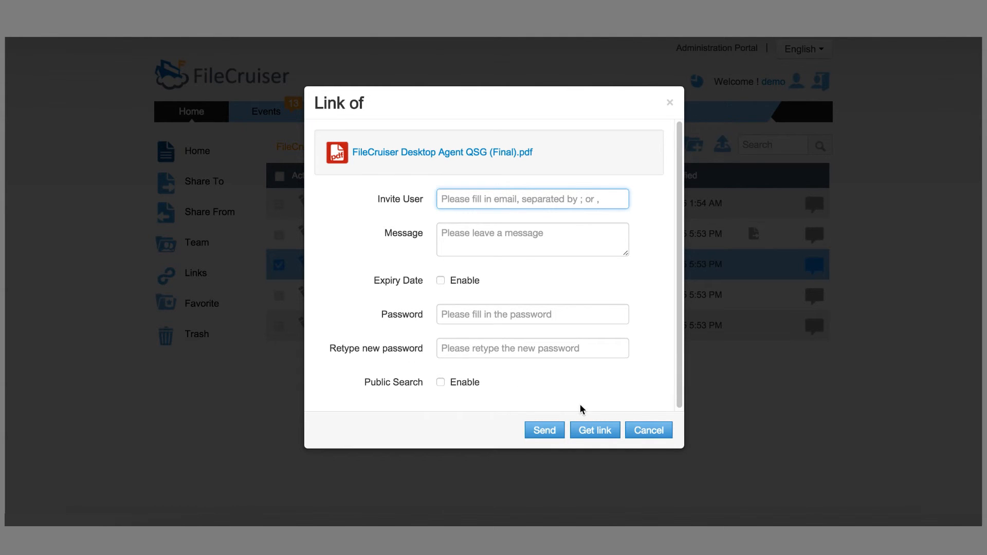
left_click(594, 432)
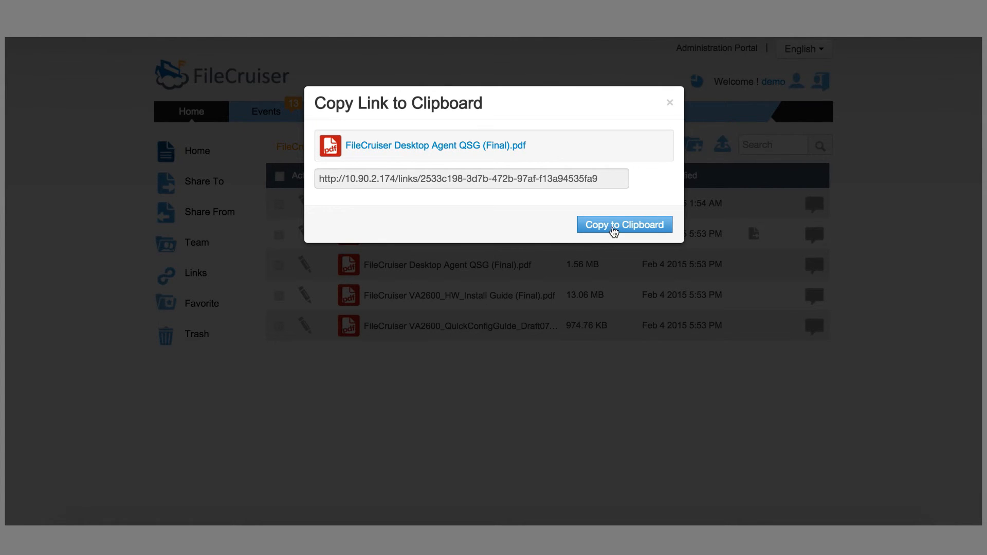
left_click(624, 226)
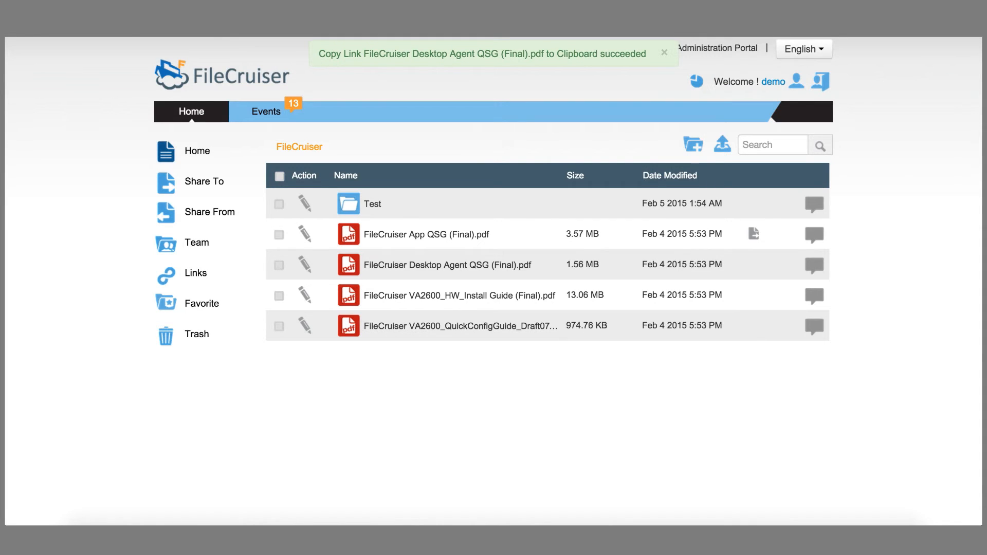
key("ctrl+t")
Step: Paste the copied FileCruiser link into the new Chrome tab and open it to download the PDF
key("ctrl+v")
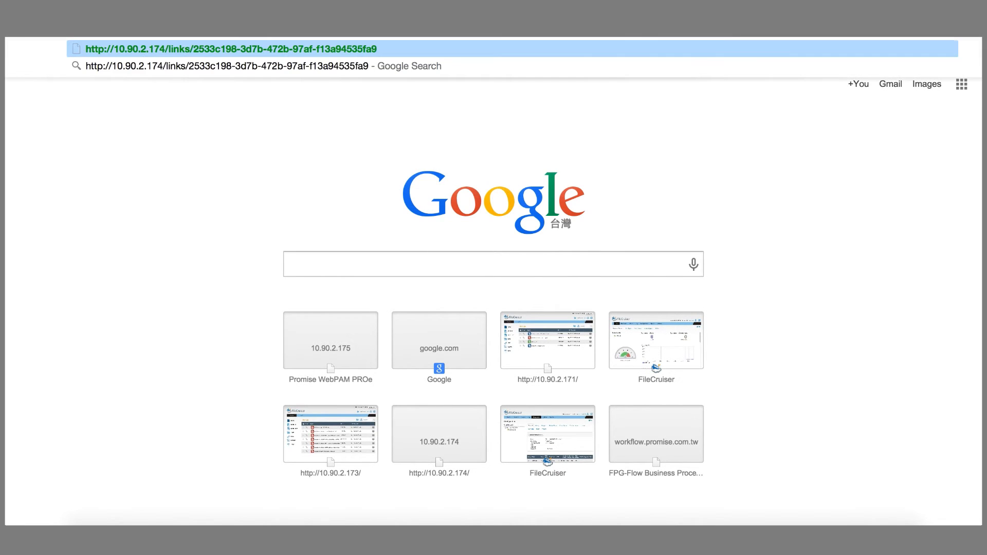
key("Return")
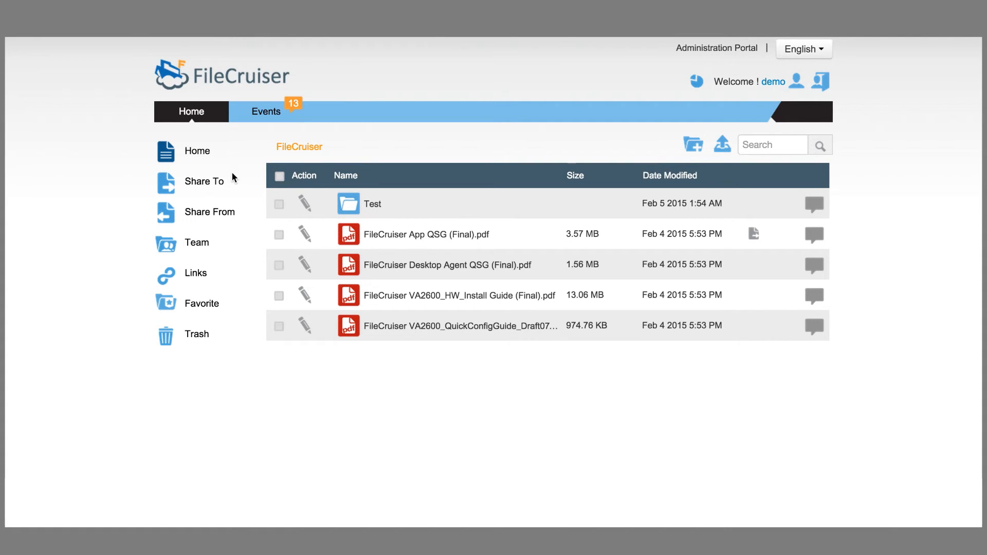
Step: Add VA2600_QuickConfigGuide_Draft07.pdf to favorites
left_click(286, 233)
left_click(305, 327)
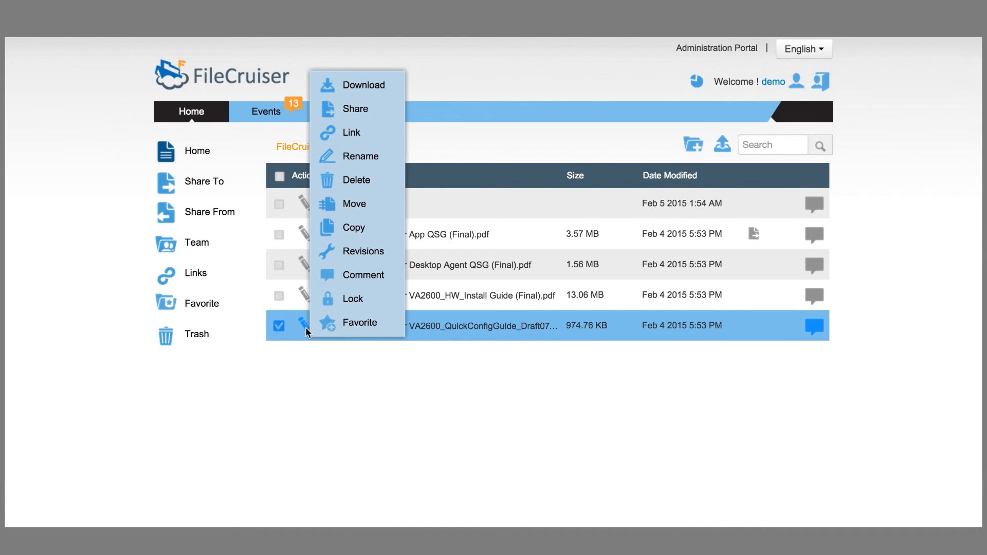
left_click(364, 323)
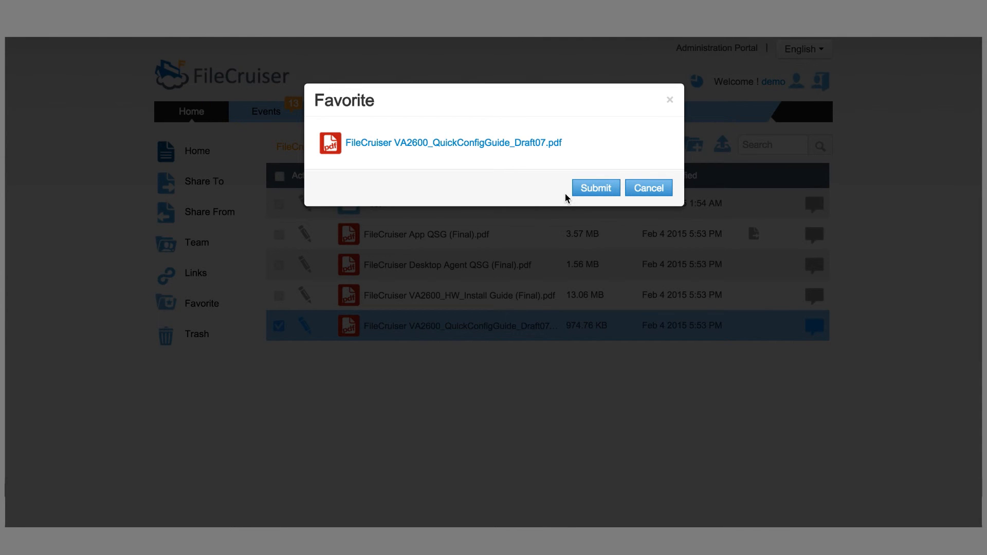
left_click(591, 194)
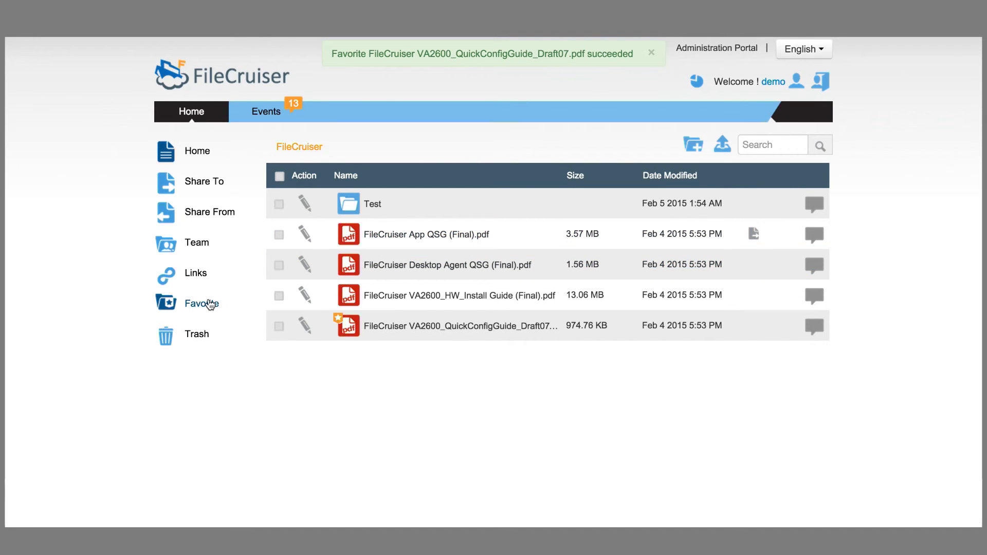
Step: Remove the VA2600 Draft07 PDF from the Favorites list, leaving it empty
left_click(209, 306)
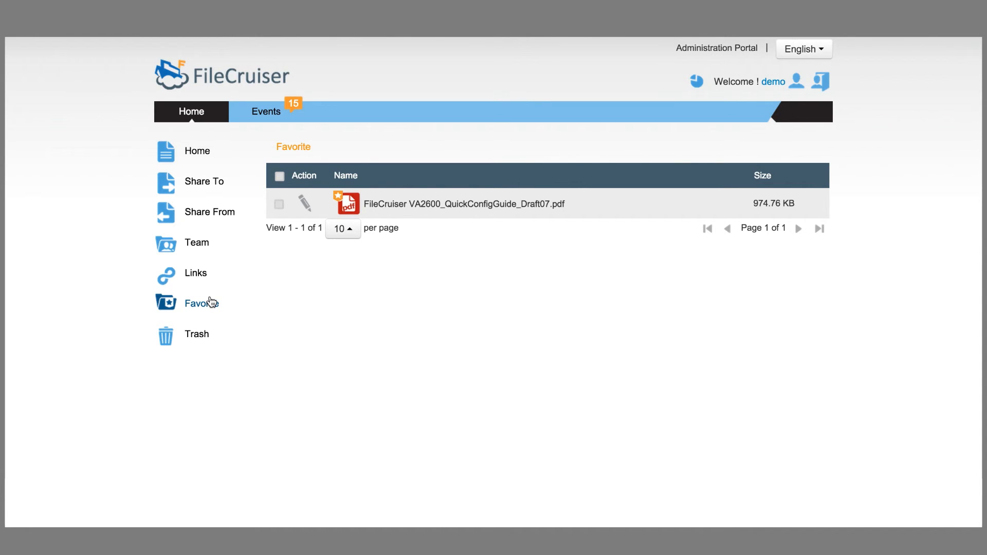
left_click(303, 203)
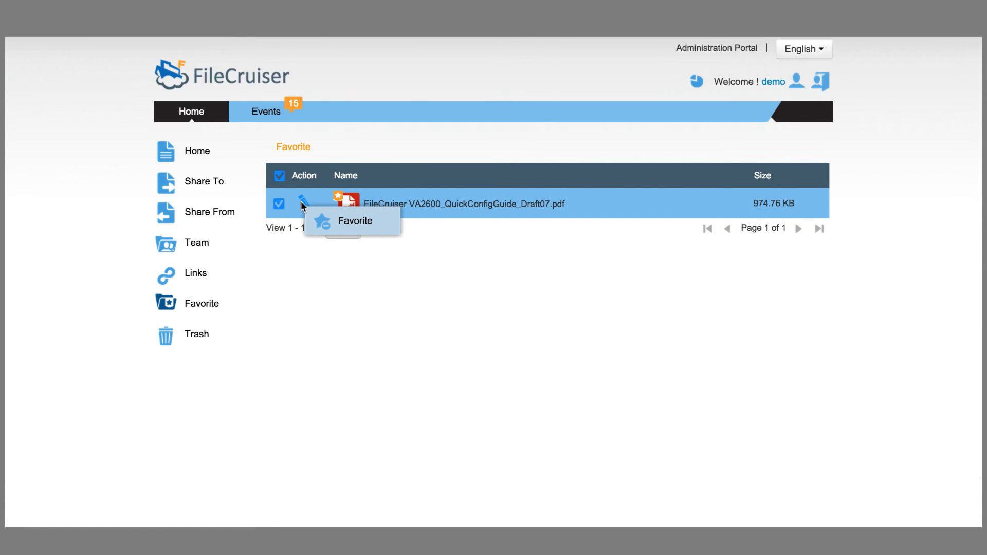
left_click(350, 229)
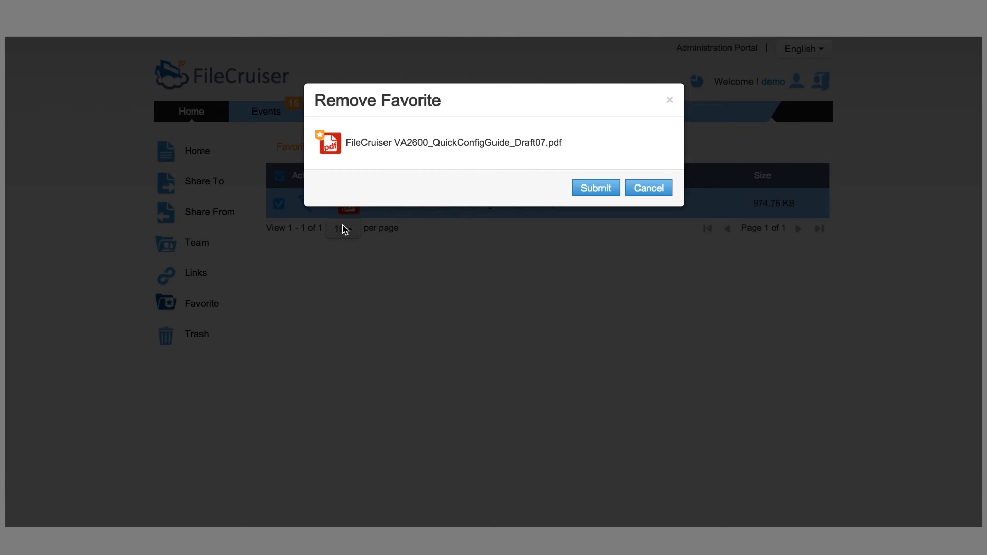
left_click(585, 191)
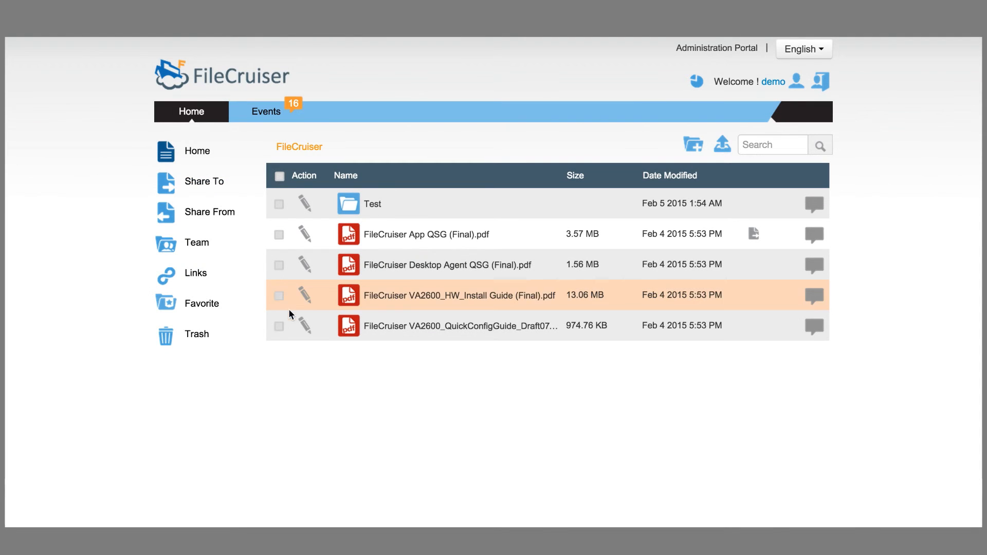
Step: Delete the VA2600_QuickConfigGuide_Draft07 PDF to the trash
left_click(279, 326)
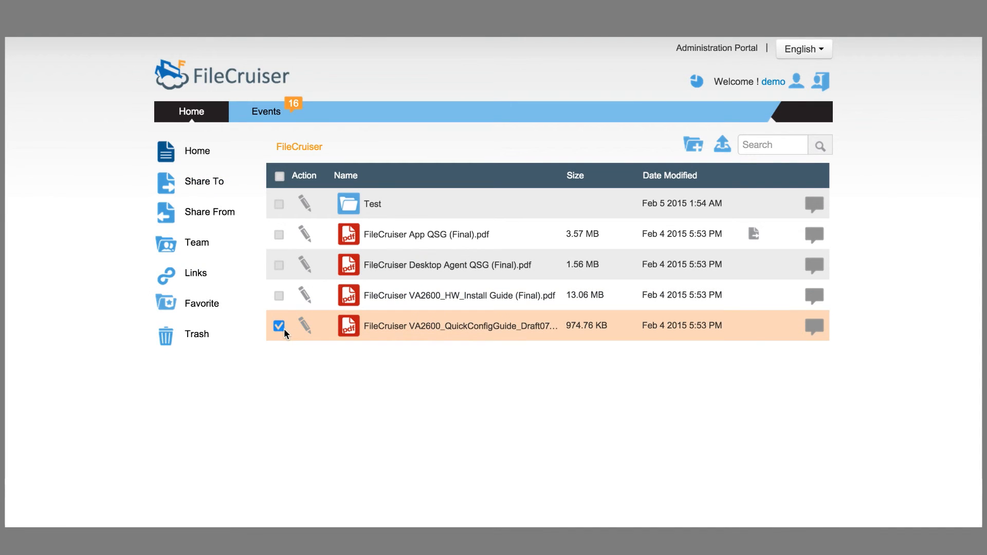
left_click(305, 324)
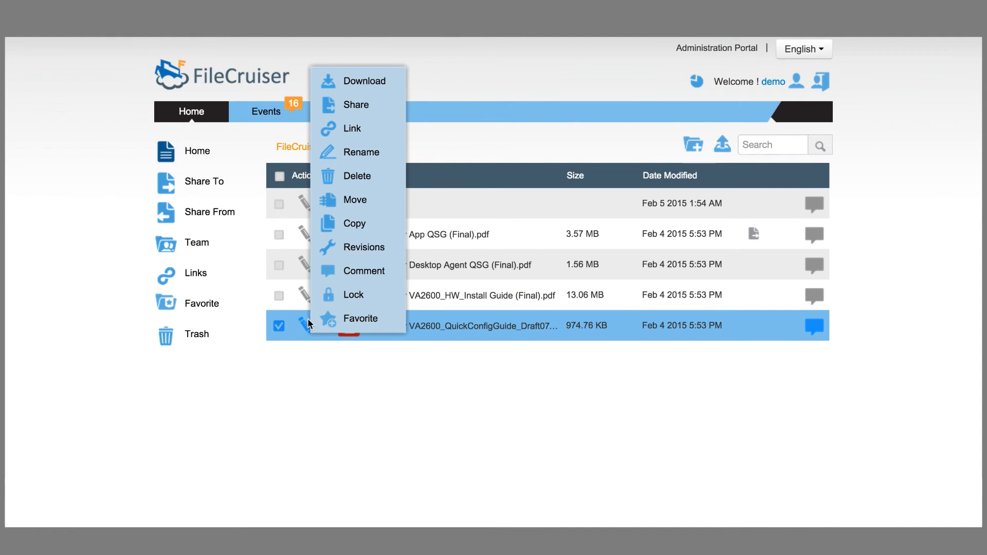
left_click(366, 175)
left_click(587, 188)
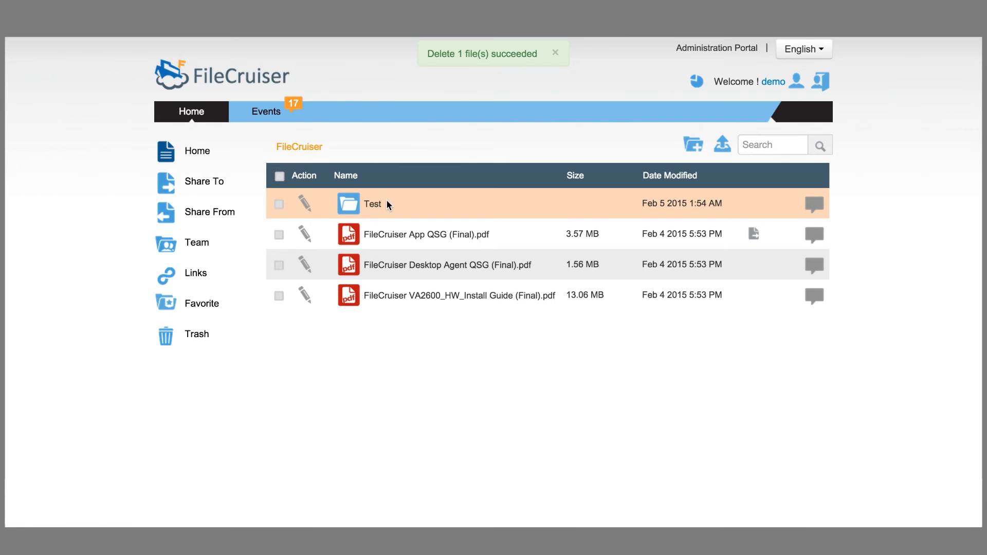
Step: Restore the trashed PDF from the Trash folder back to Home
left_click(198, 335)
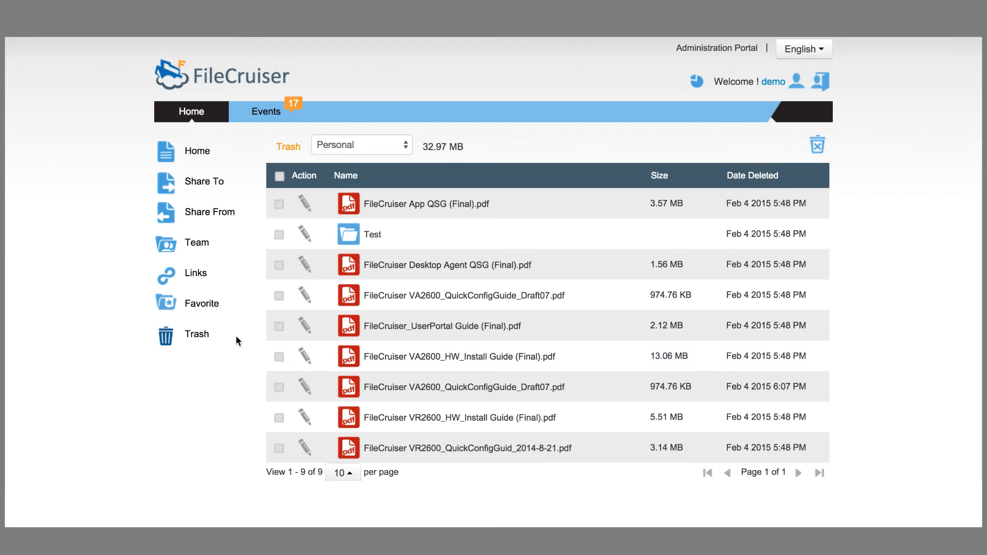
left_click(304, 355)
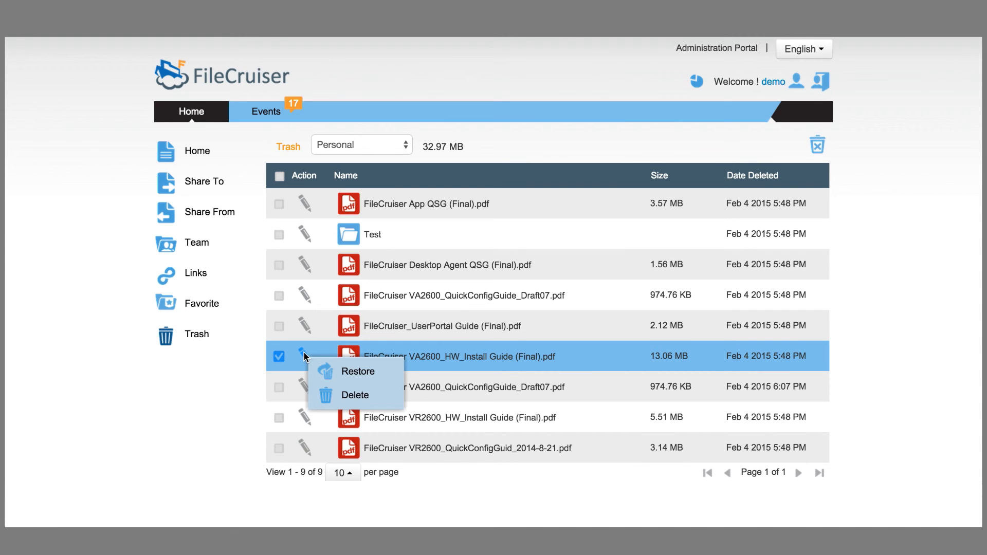
left_click(356, 377)
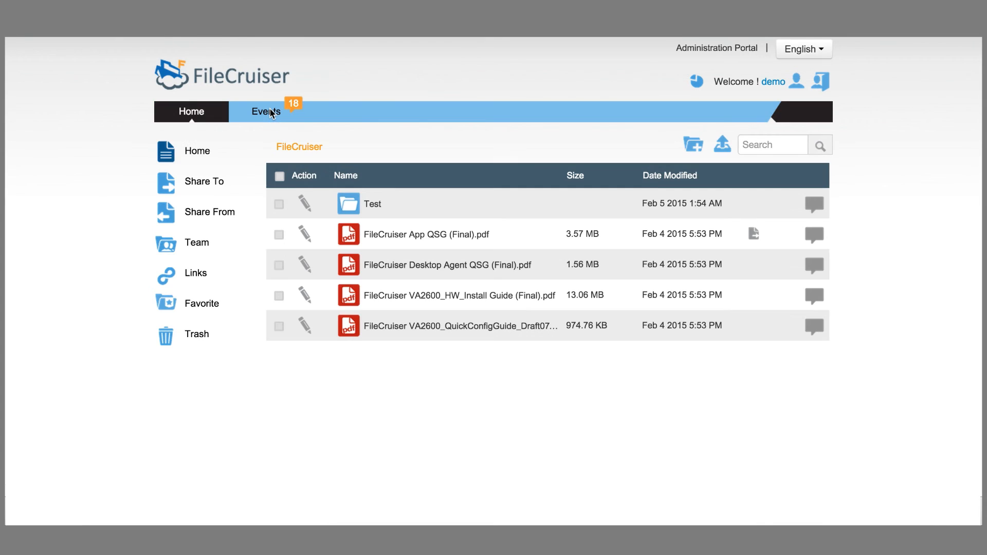
Step: Open the Events log and review its event source options without changing them
left_click(271, 113)
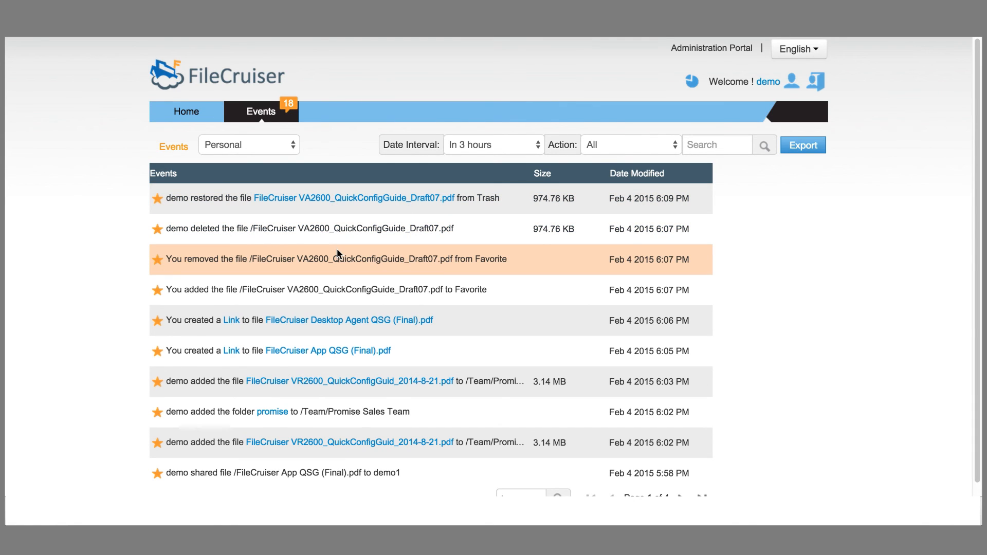
scroll(337, 250, "down", 1)
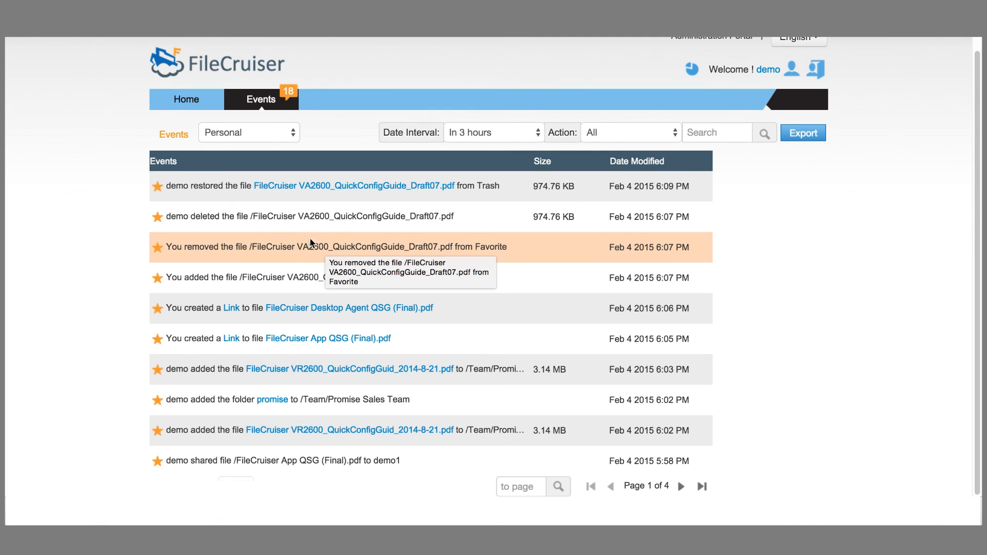
left_click(262, 137)
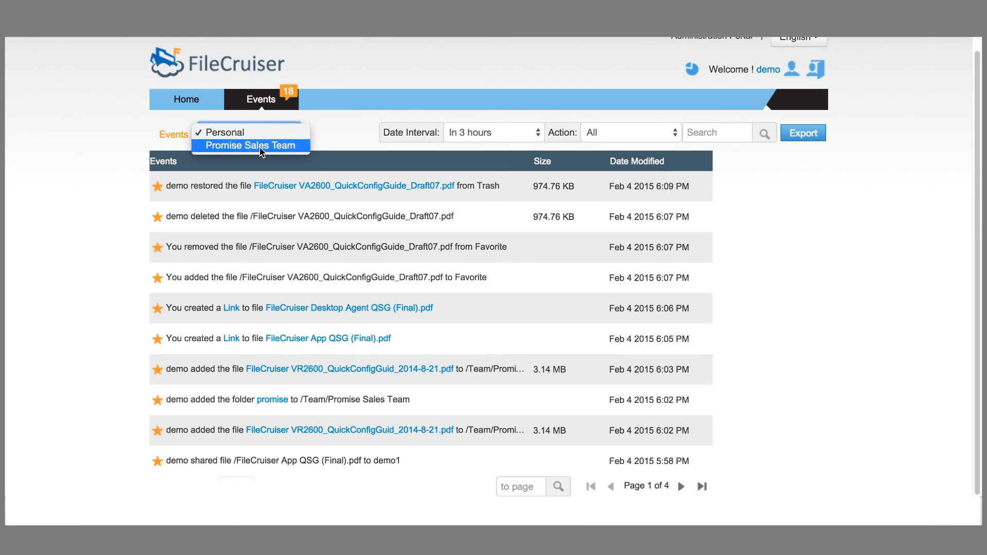
left_click(101, 255)
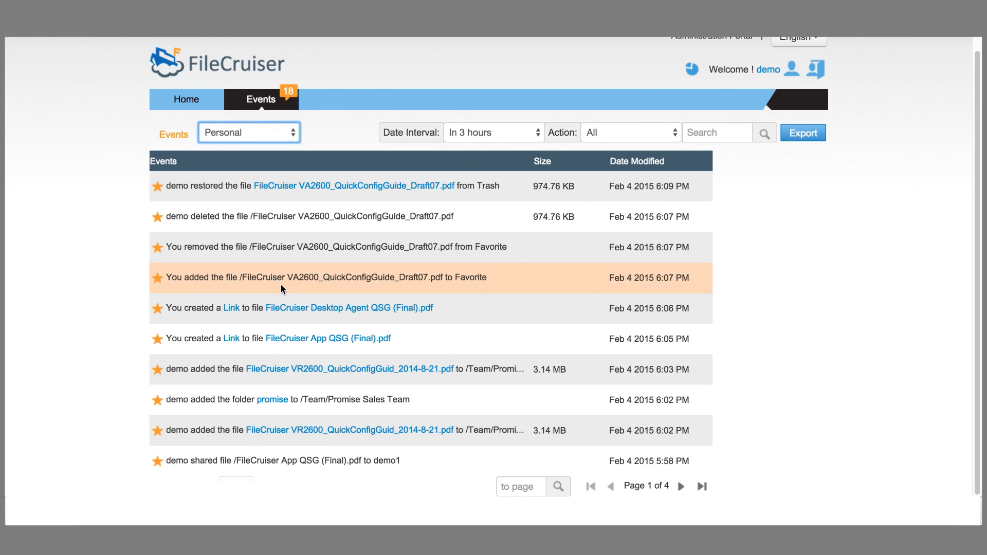
Step: Export the events log as events_1423044651.csv, return Home, and sign out
left_click(696, 130)
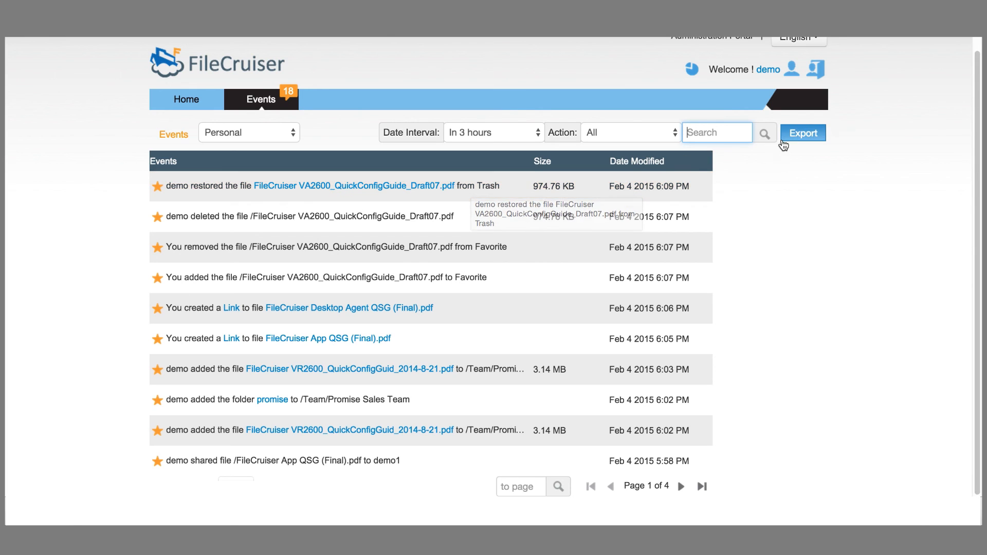
left_click(800, 134)
left_click(799, 134)
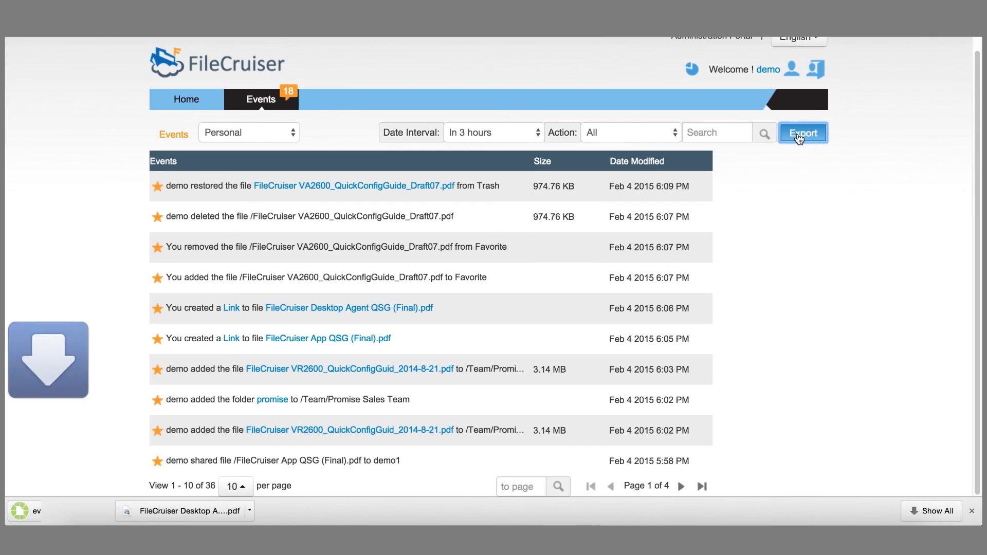
left_click(202, 103)
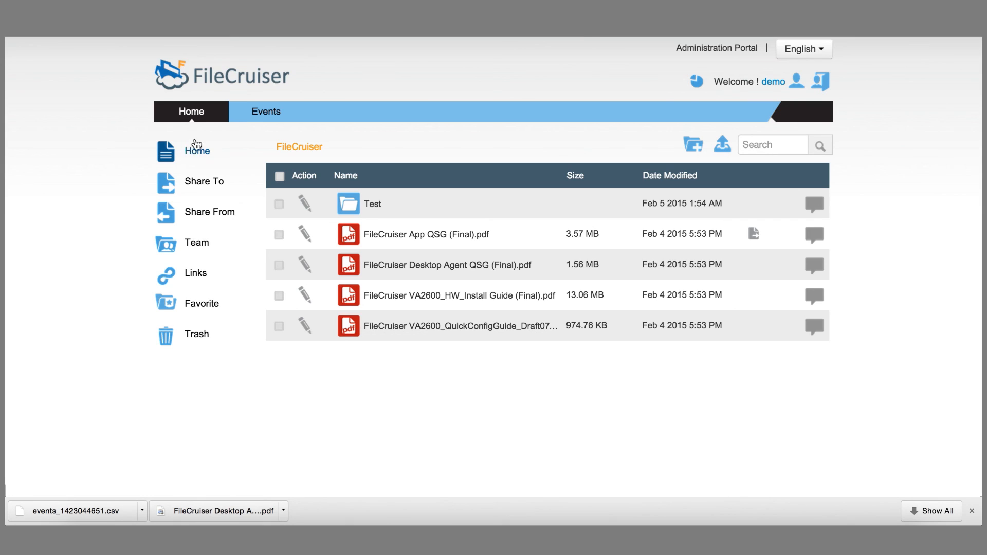
left_click(824, 85)
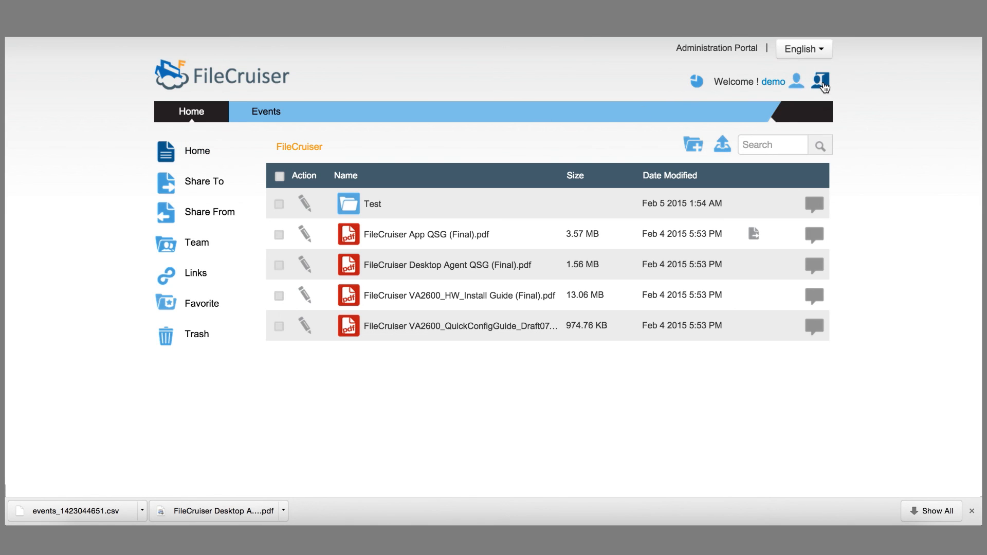